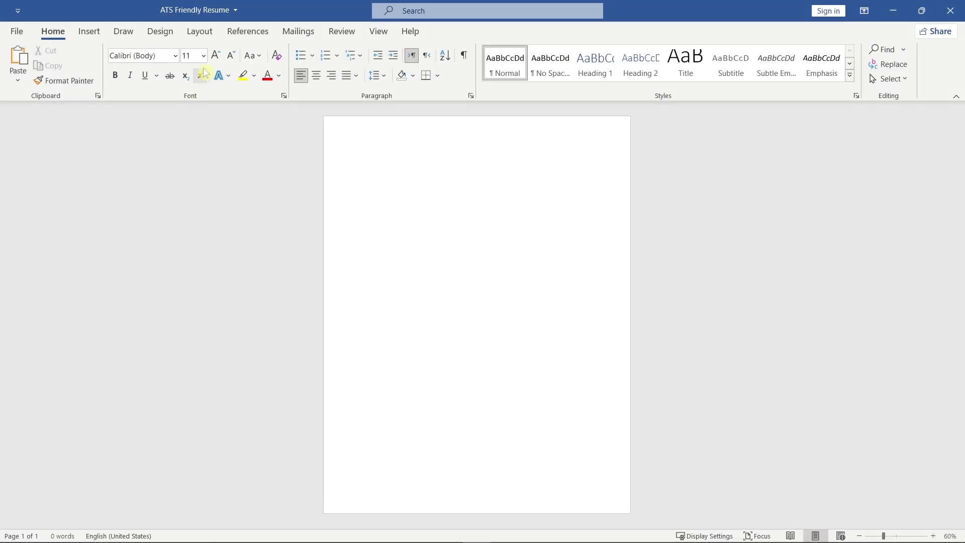
Set the page size to A4 with Narrow 0.5-inch margins.
left_click(201, 32)
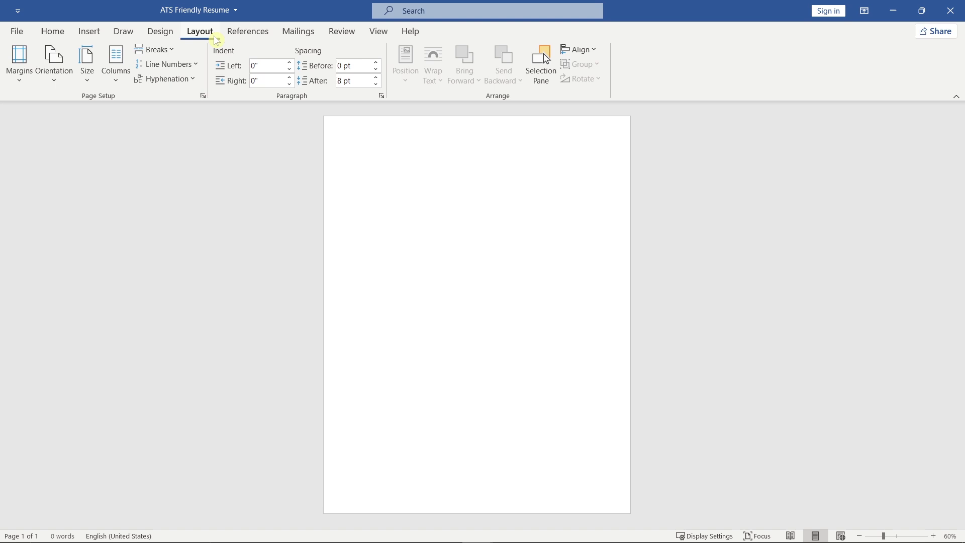
left_click(87, 76)
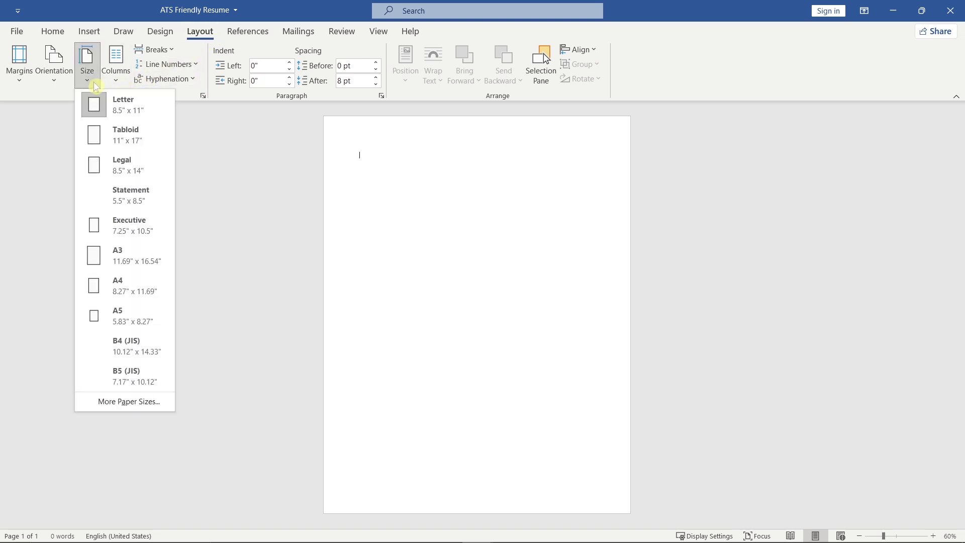
left_click(166, 291)
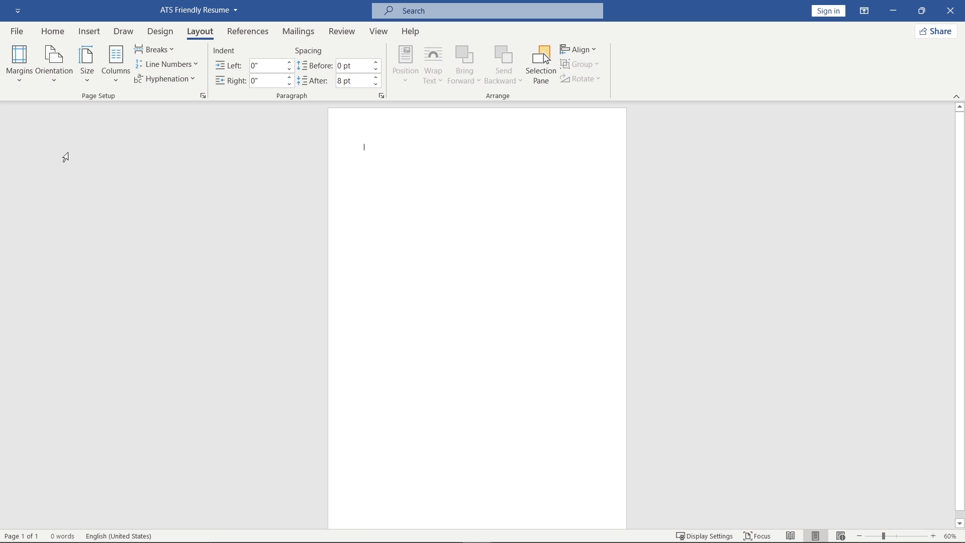
left_click(21, 65)
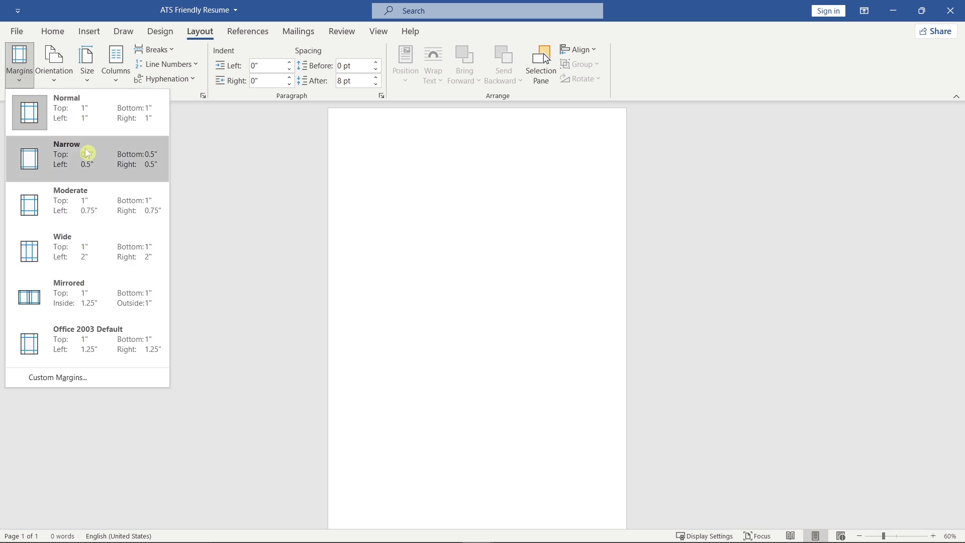
left_click(103, 166)
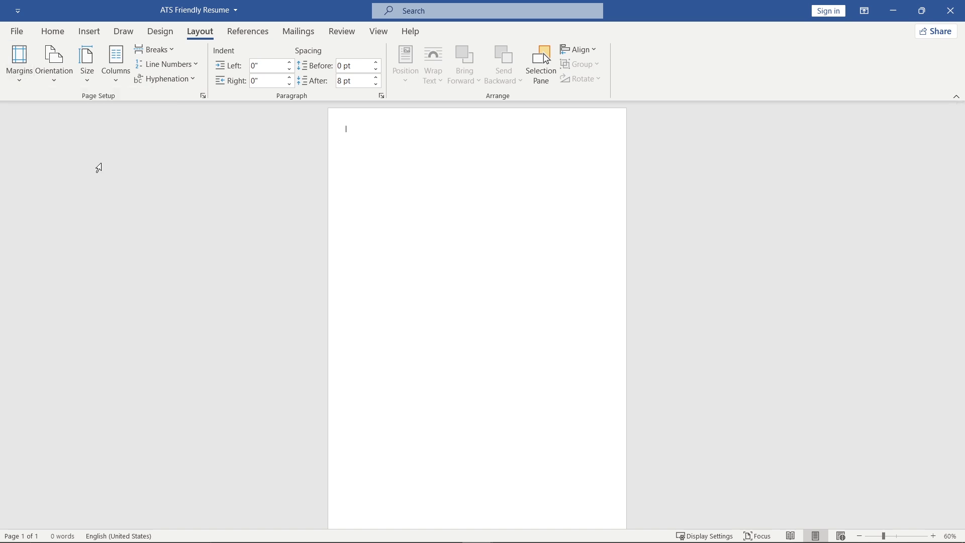
Set the document font to Arial and line spacing to 1.15.
left_click(69, 34)
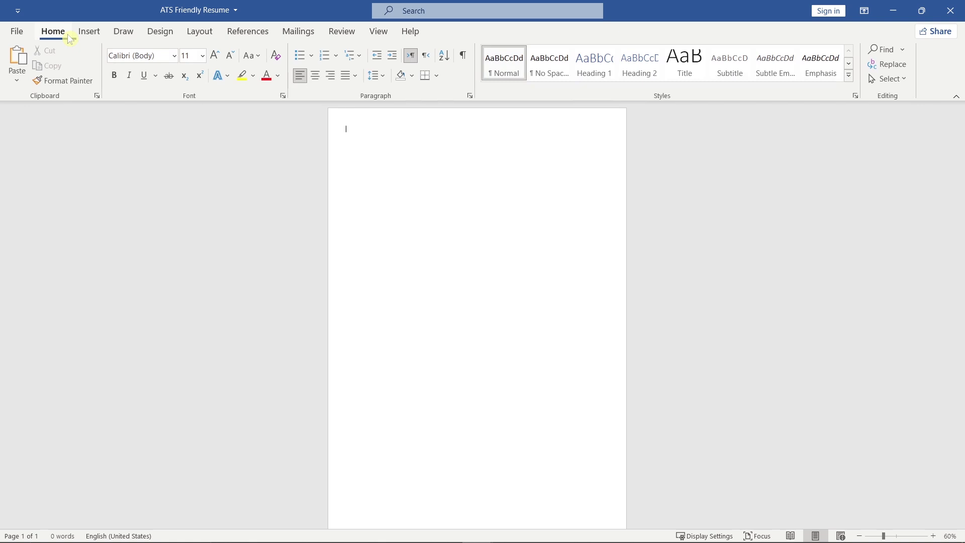
left_click(176, 61)
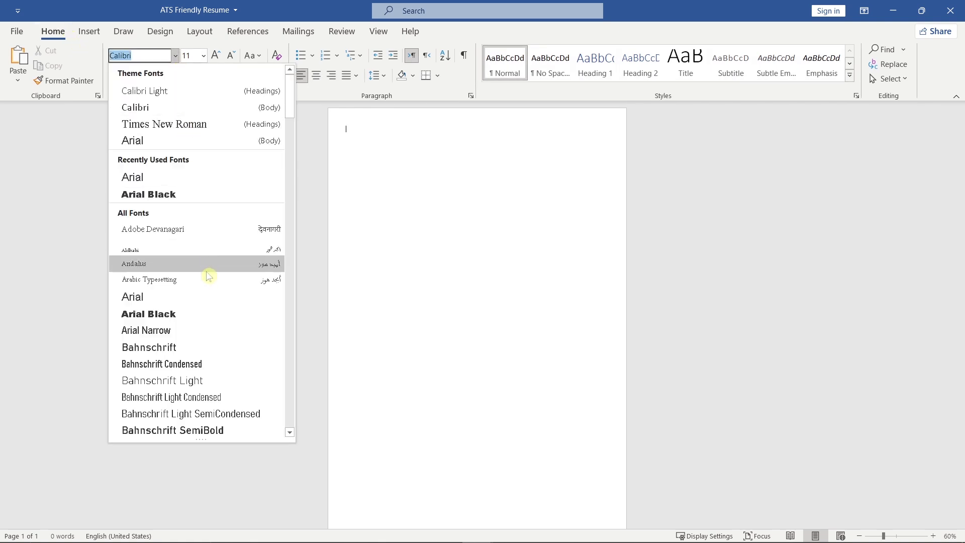
left_click(209, 298)
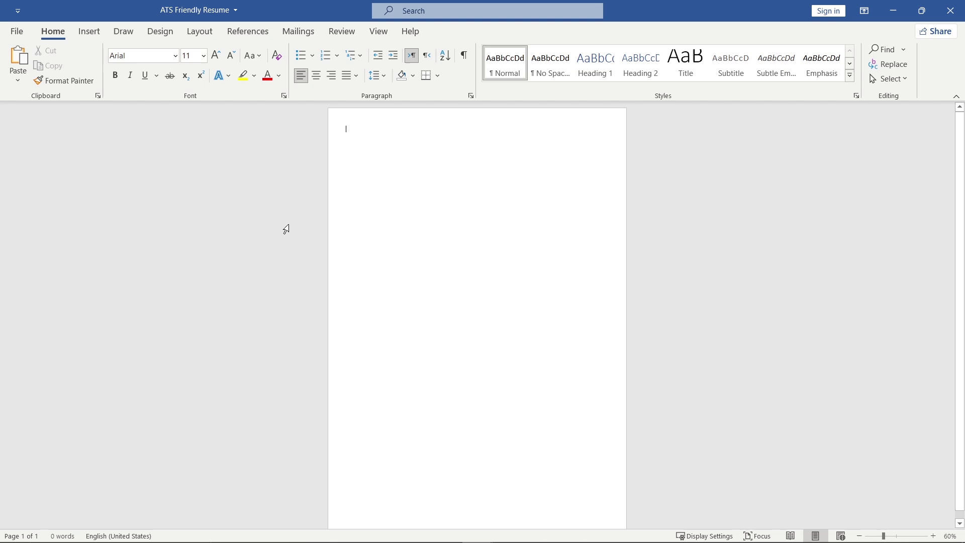
left_click(380, 75)
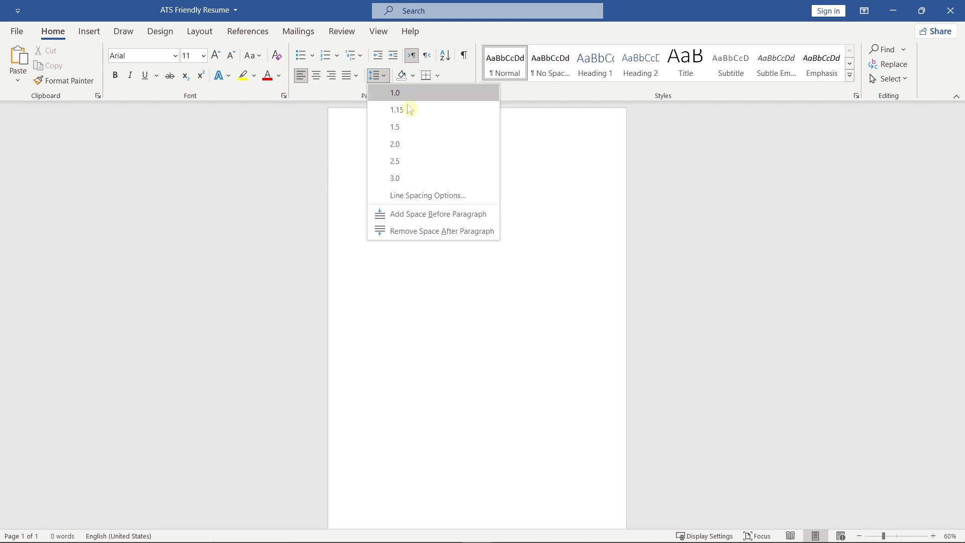
left_click(425, 115)
Type the applicant's full name and make it bold, centred, 36 pt text.
scroll(424, 114, "up", 6)
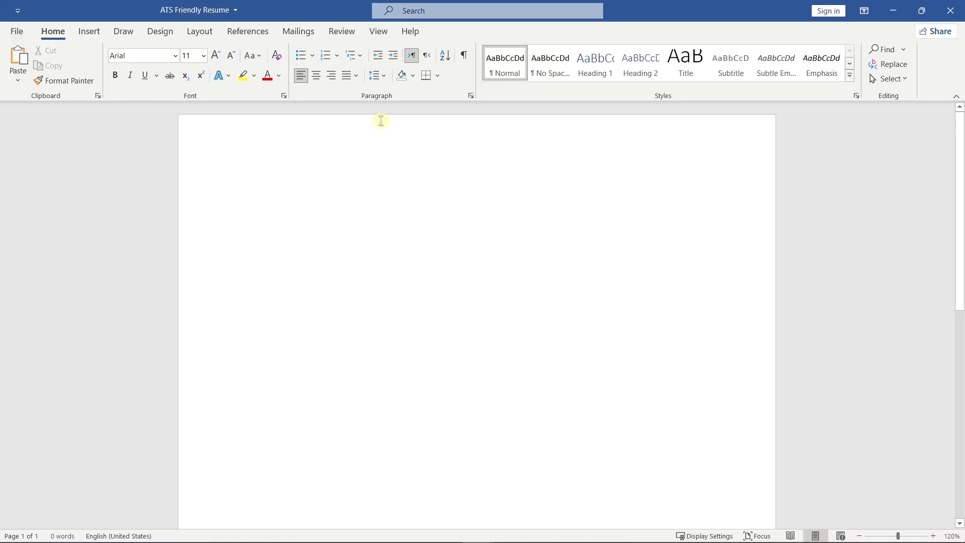
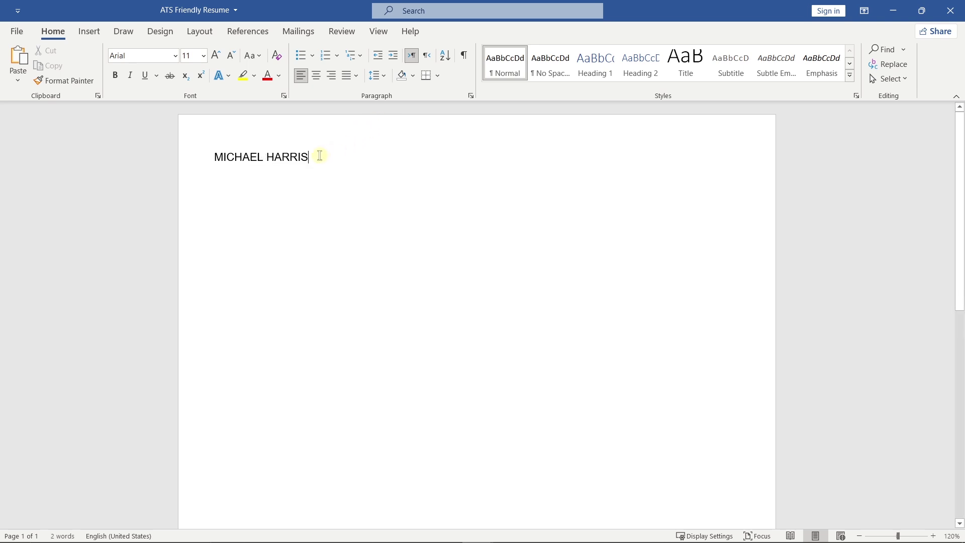
left_click_drag(320, 156, 213, 156)
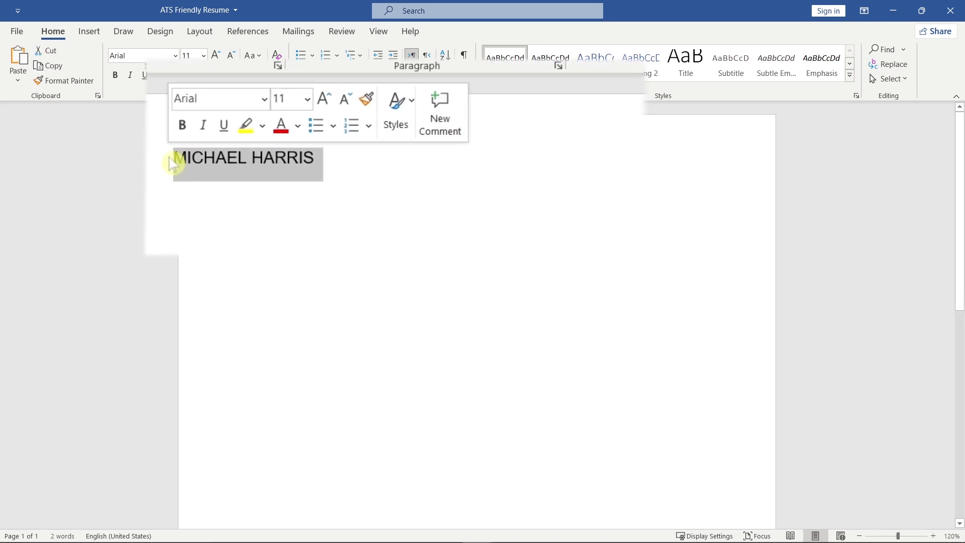
double_click(323, 112)
double_click(323, 111)
triple_click(323, 111)
triple_click(324, 113)
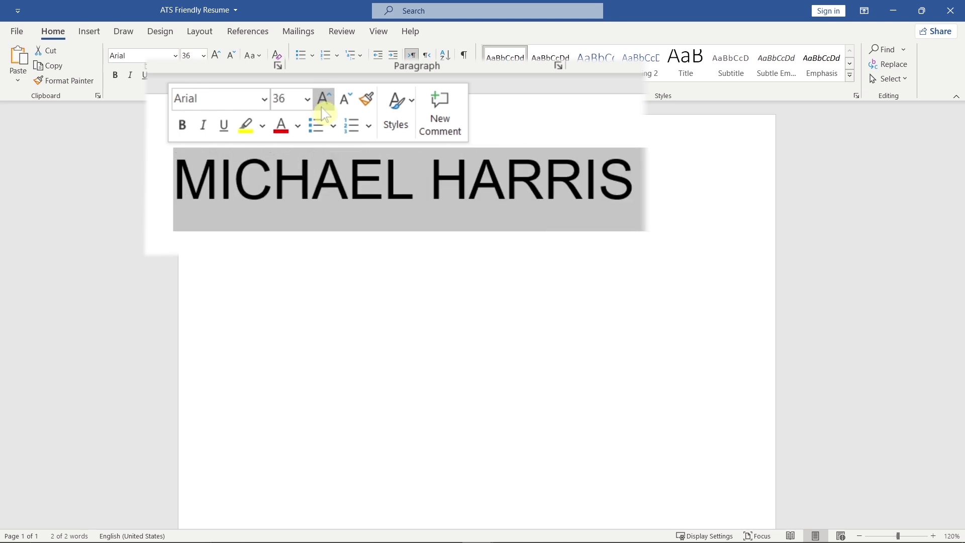
left_click(181, 125)
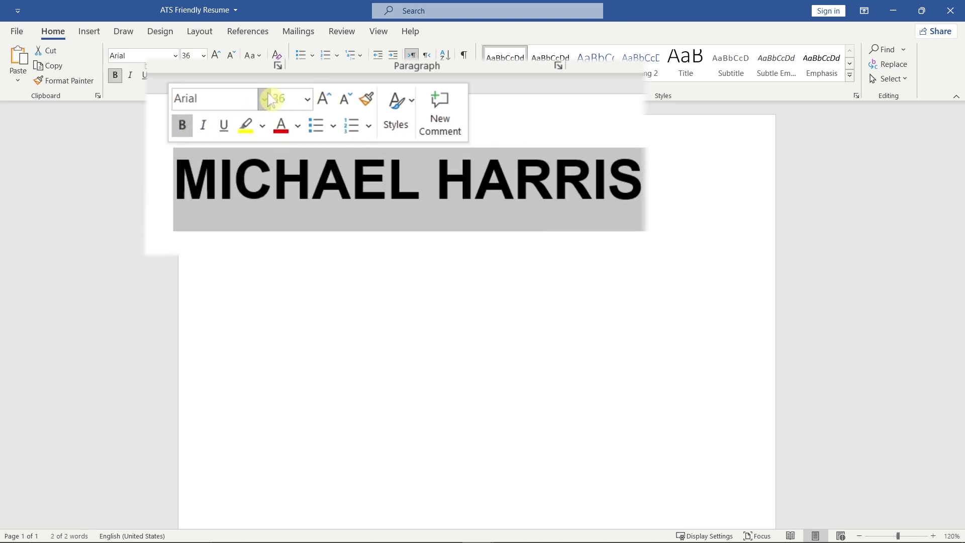
left_click(317, 78)
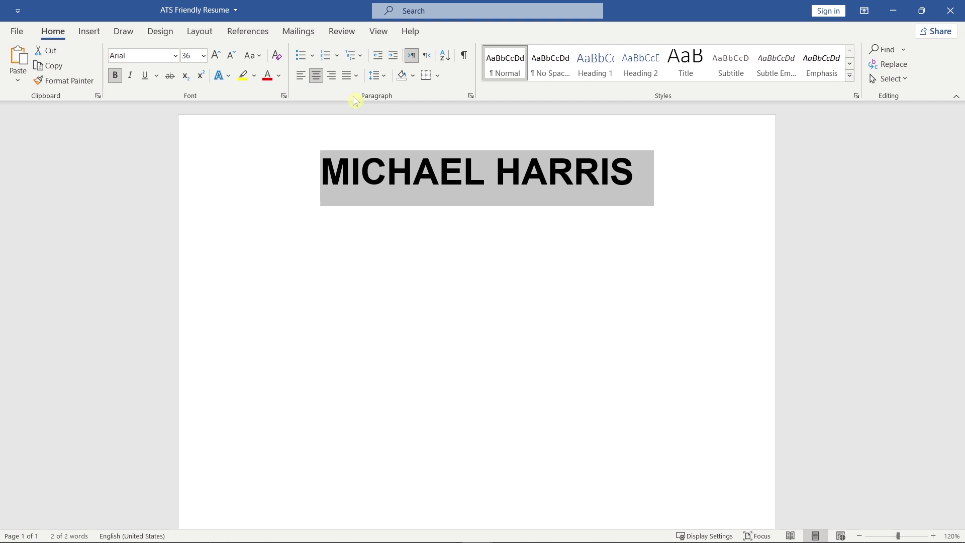
Add a 12 pt 'Digital Marketing | SEO | SEM | Content Marketing' line, then the location, e-mail, phone and LinkedIn line.
left_click(632, 172)
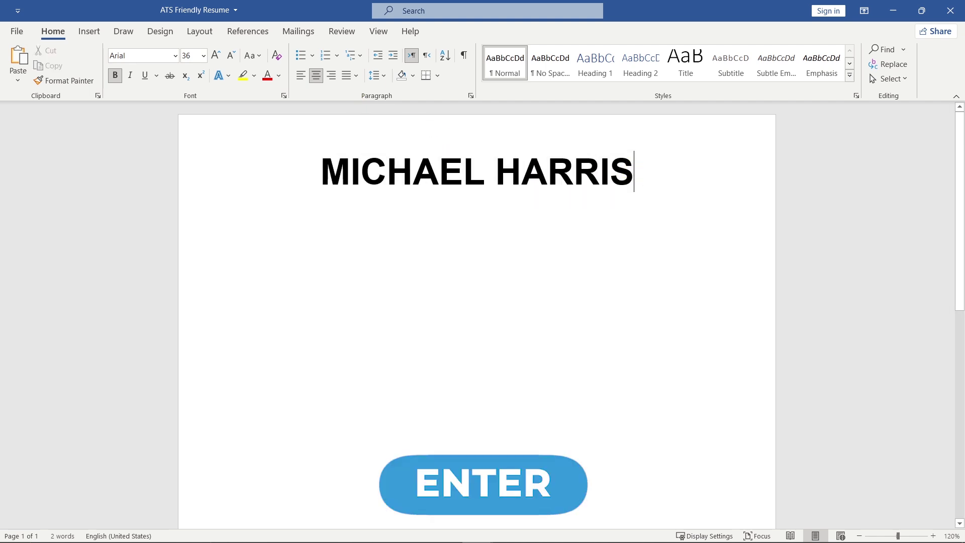
key("Return")
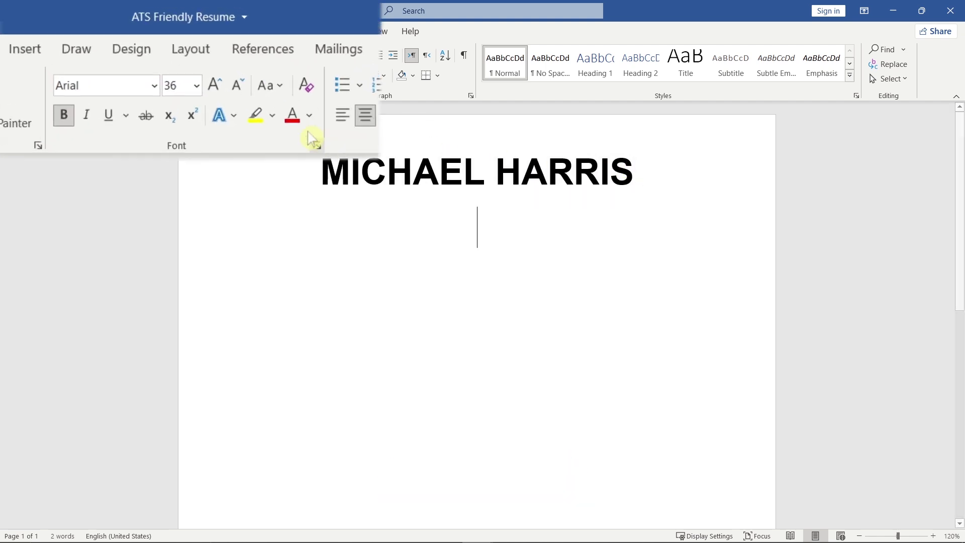
triple_click(243, 87)
triple_click(245, 89)
triple_click(246, 90)
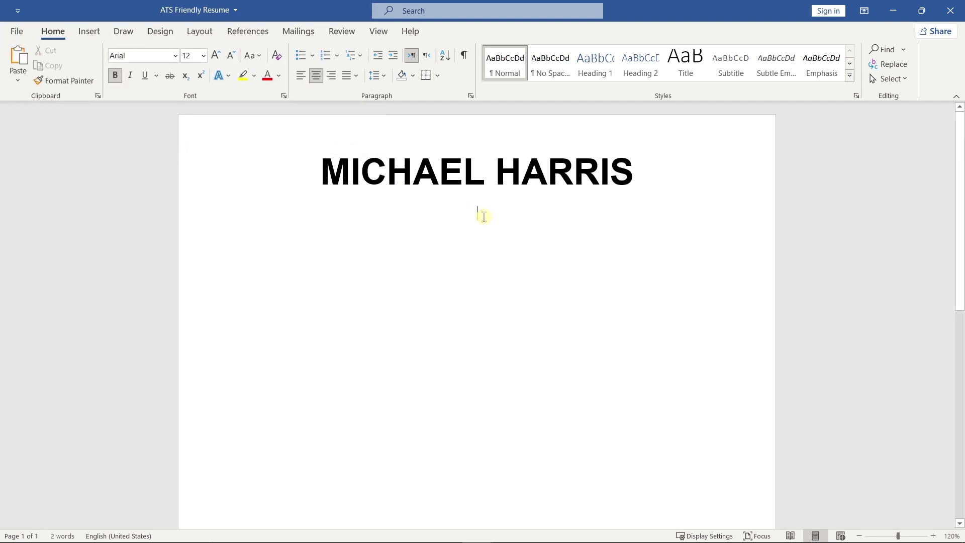
type("Digital ")
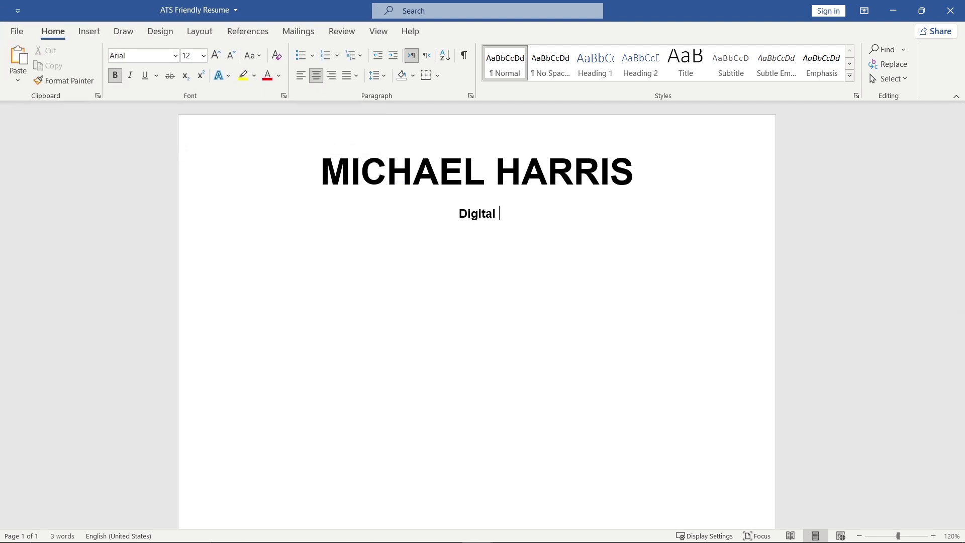
type("Marketing |")
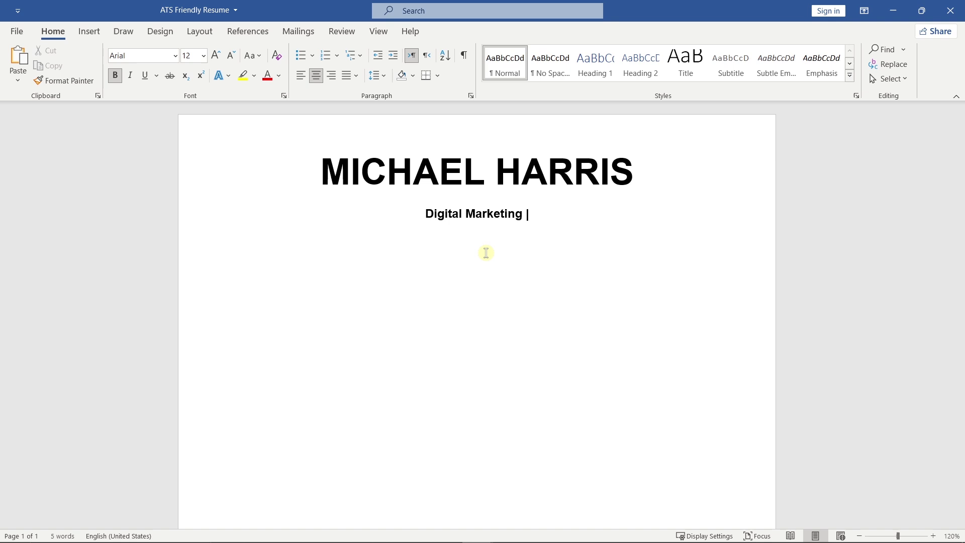
type(" SEO | SEM | ")
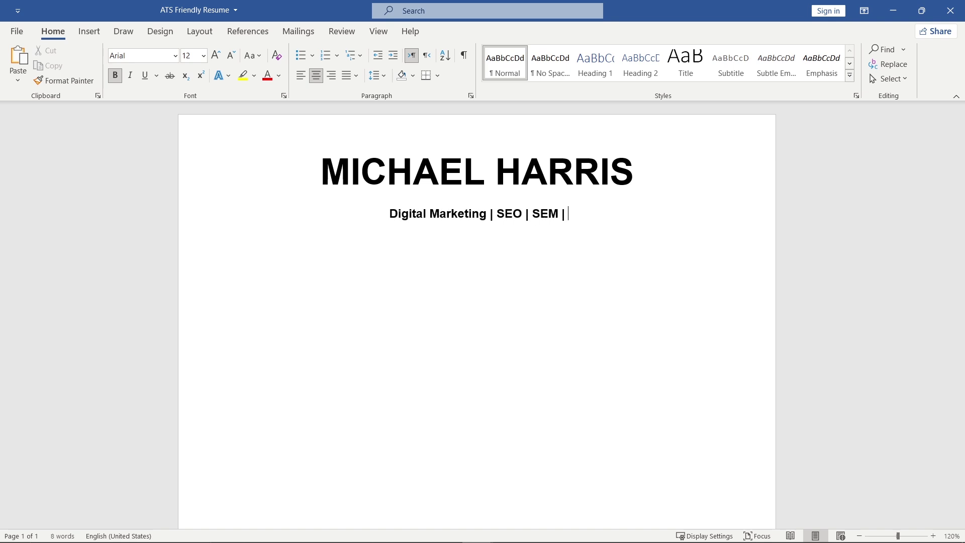
type("Content")
type(" Marketing")
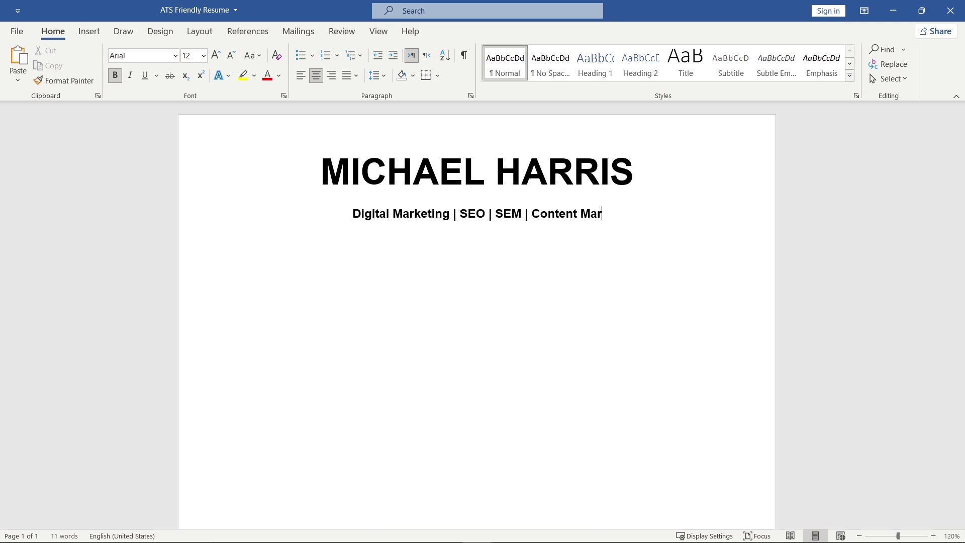
key("Return")
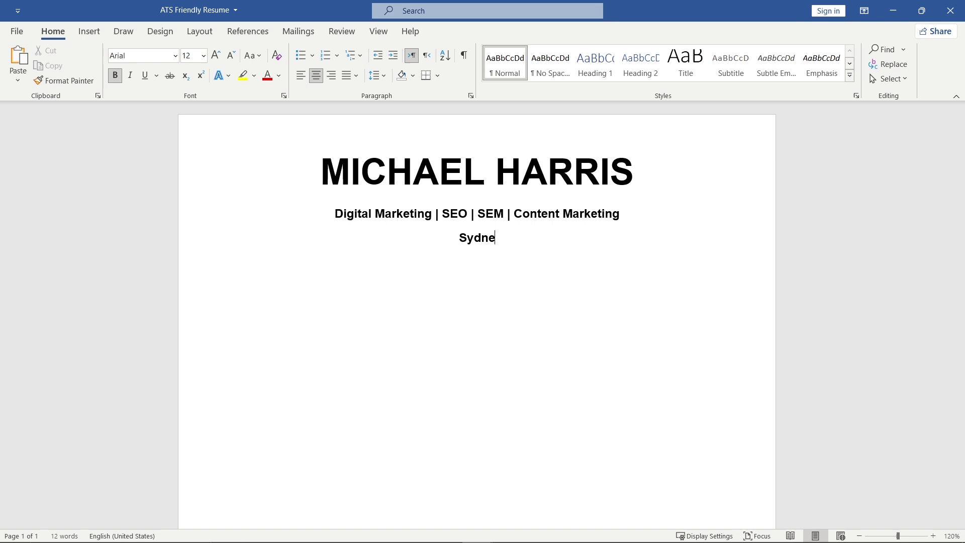
type("Sydney, Australia | ")
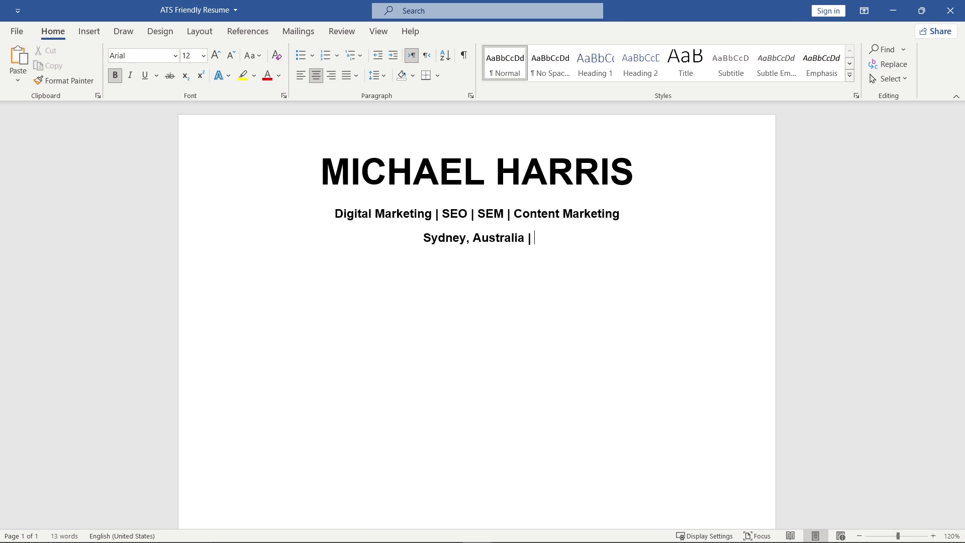
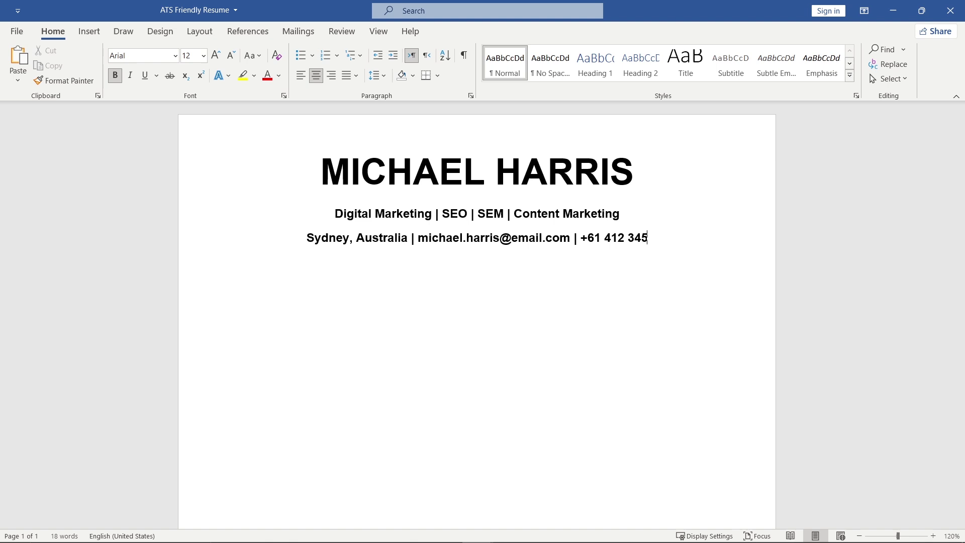
type(" 678 | linkedin.com/in/")
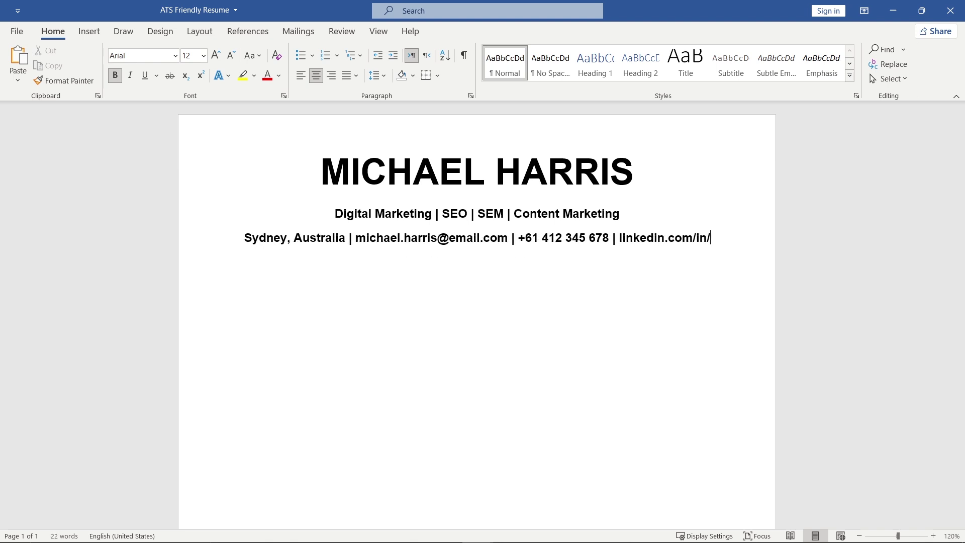
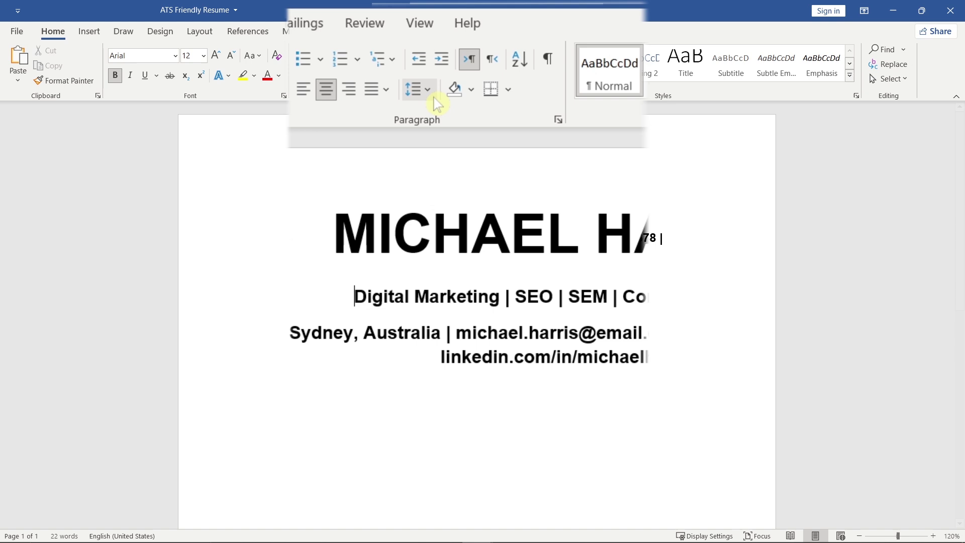
Add space before the specialty line; make the contact line 11 pt, non-bold, without space after.
left_click(383, 76)
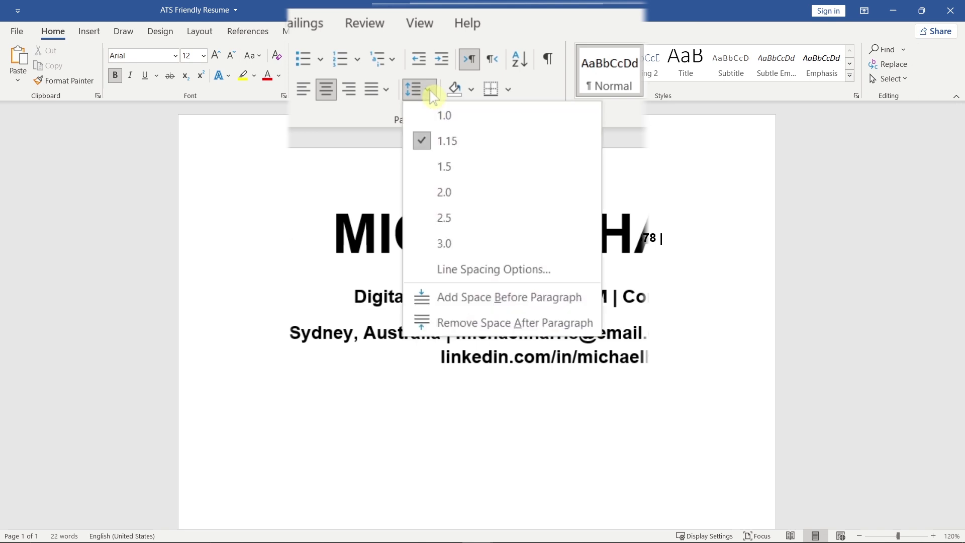
left_click(597, 299)
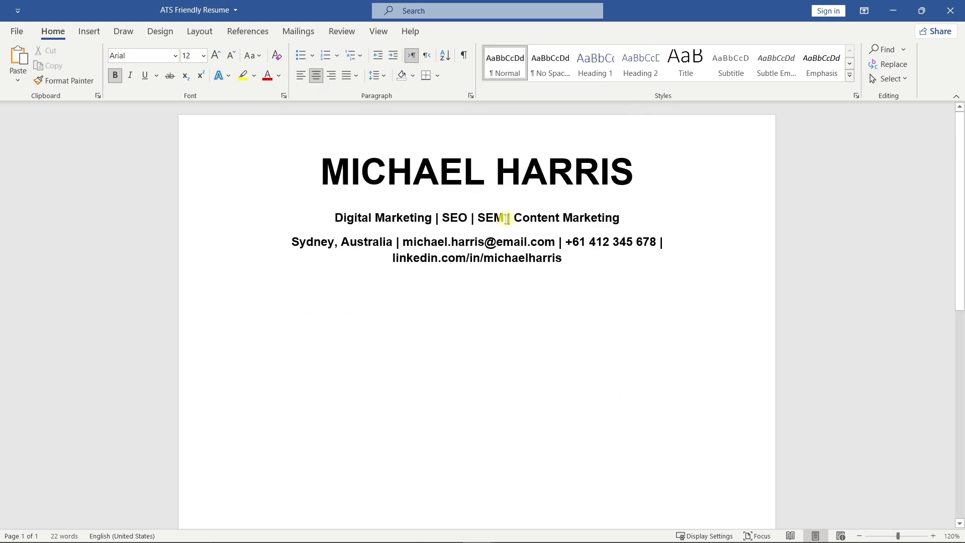
left_click_drag(554, 257, 299, 239)
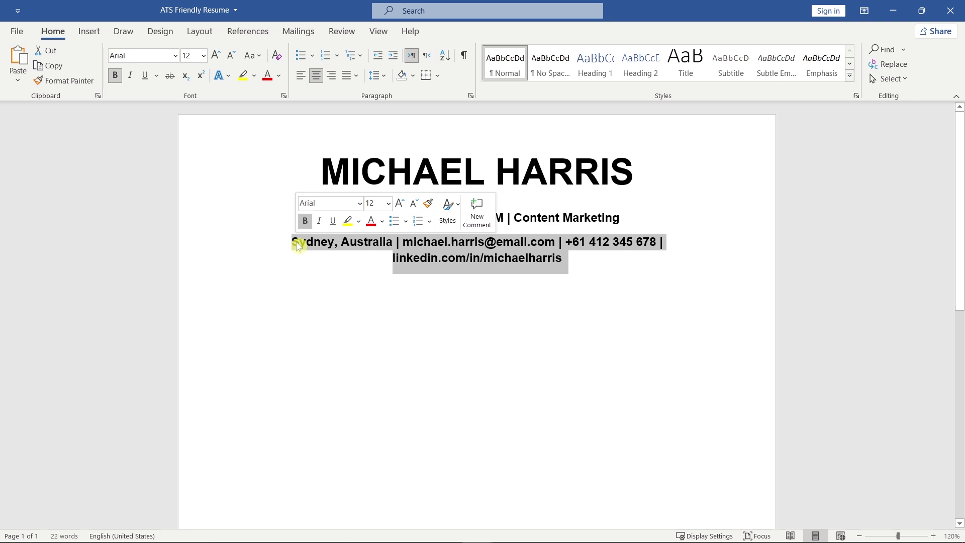
left_click(408, 203)
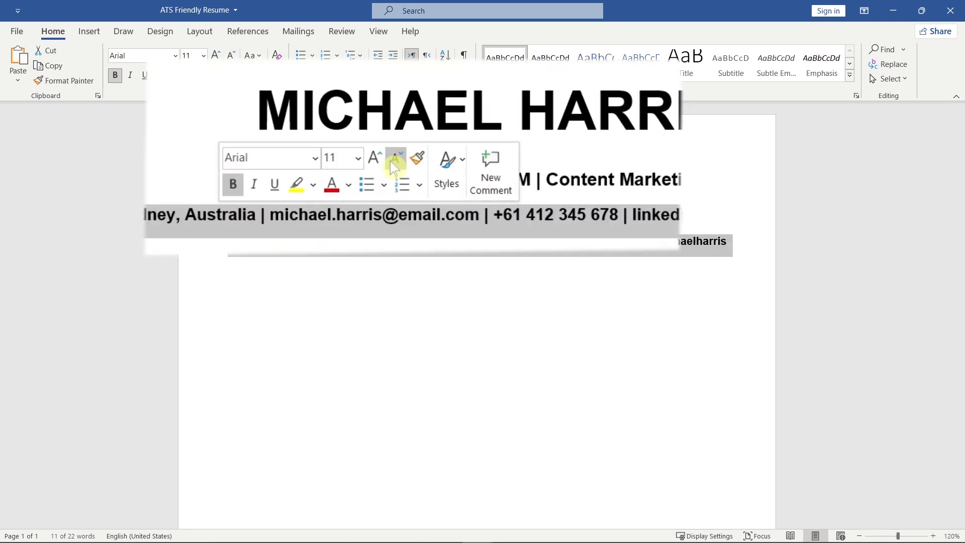
left_click(234, 186)
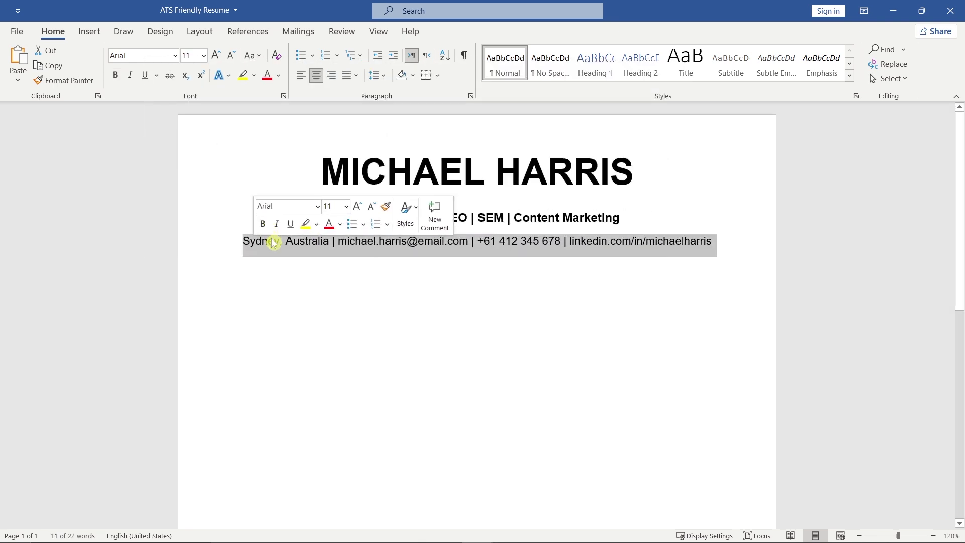
left_click(417, 89)
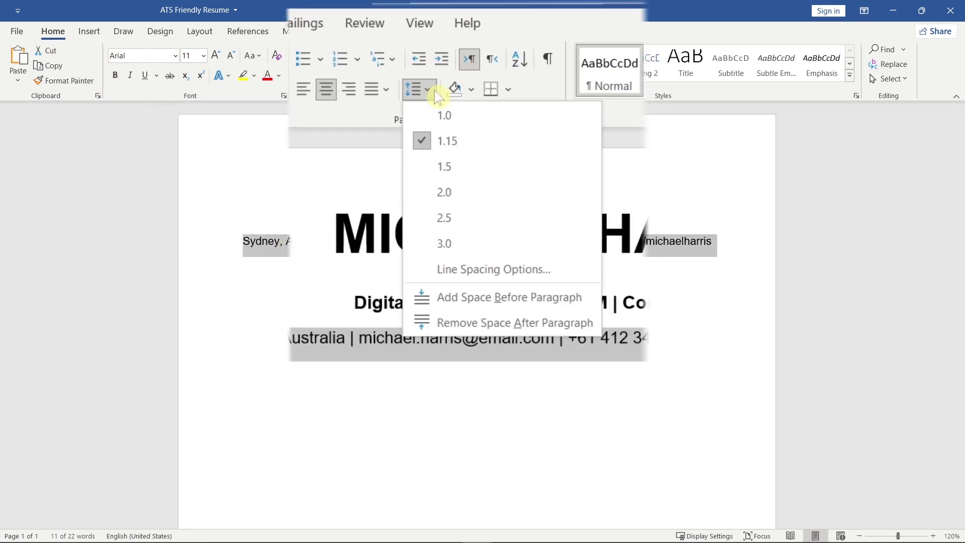
left_click(596, 321)
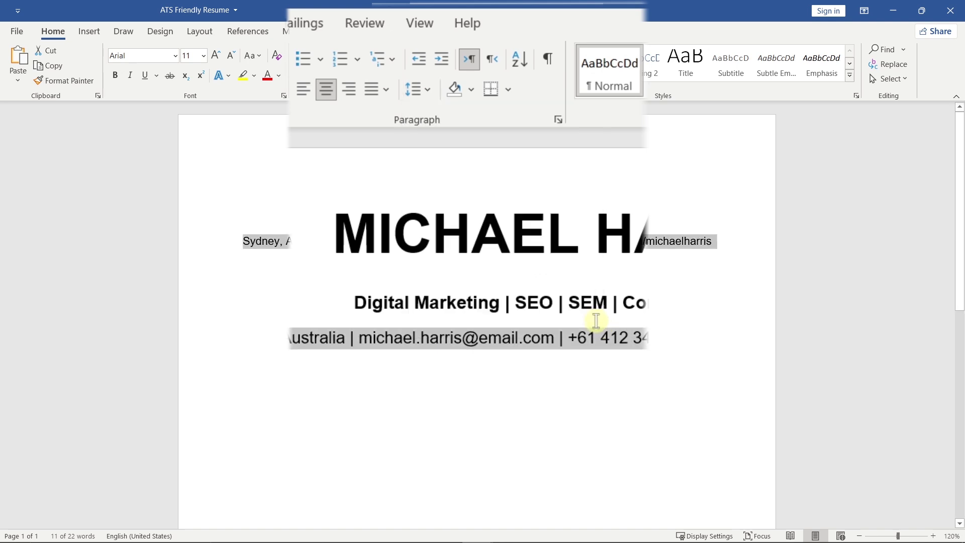
Start an empty left-aligned paragraph below the contact line.
left_click(720, 241)
key("Return")
key("ctrl+l")
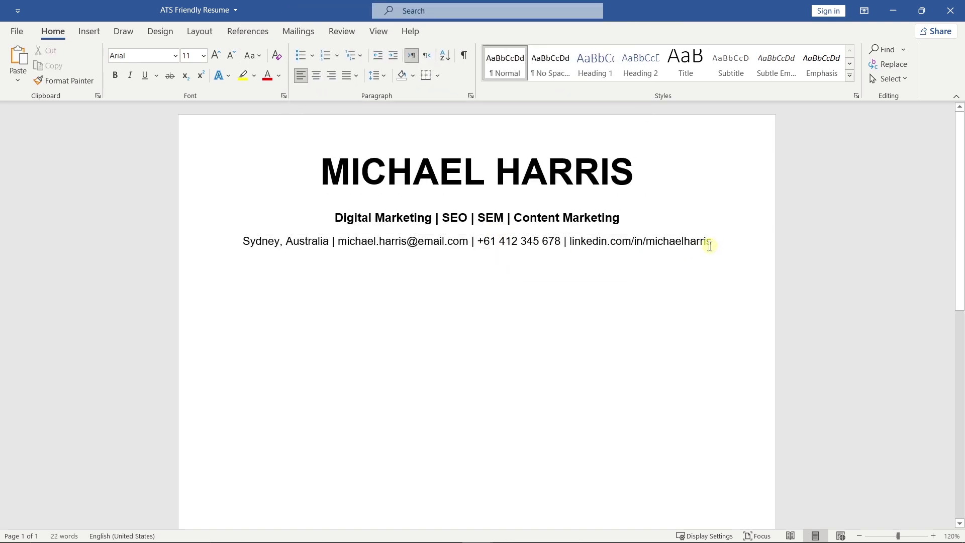
left_click(378, 75)
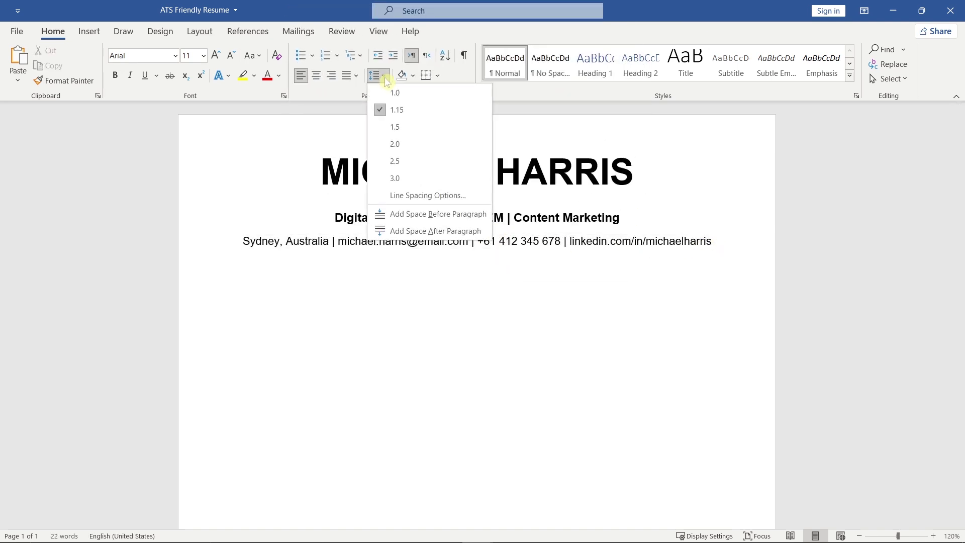
Add a bold 16 pt 'PROFESSIONAL SUMMARY' heading with a bottom border line.
left_click(487, 230)
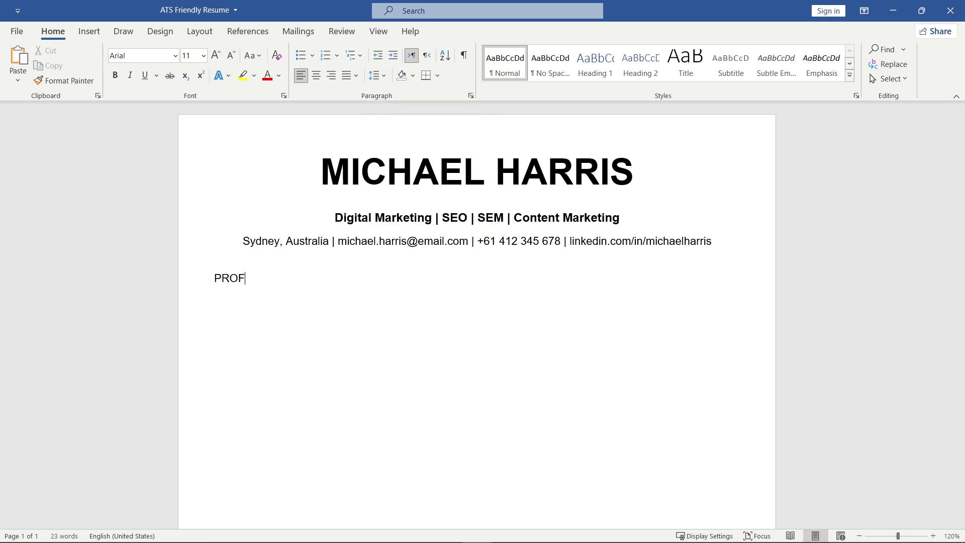
type("PROFESSIONAL SUMMARY")
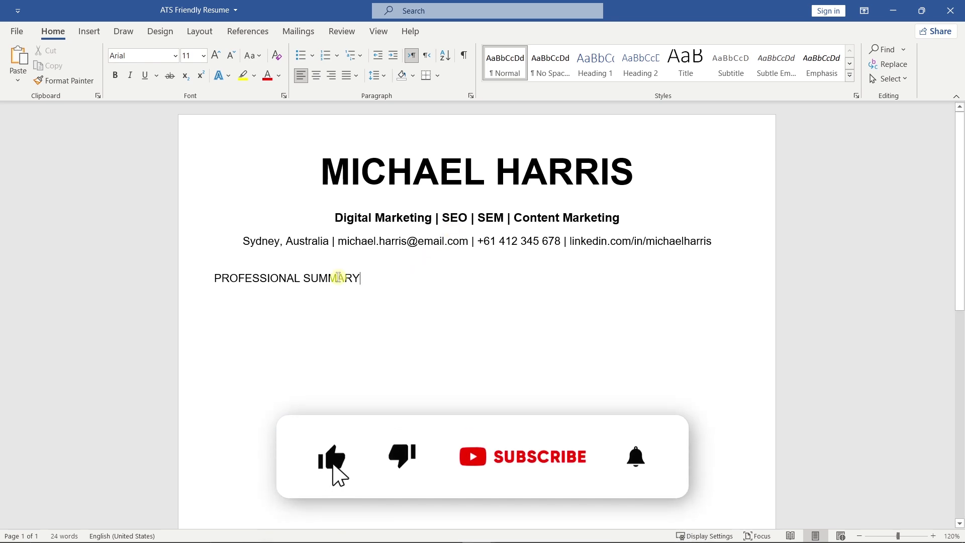
left_click_drag(338, 278, 213, 281)
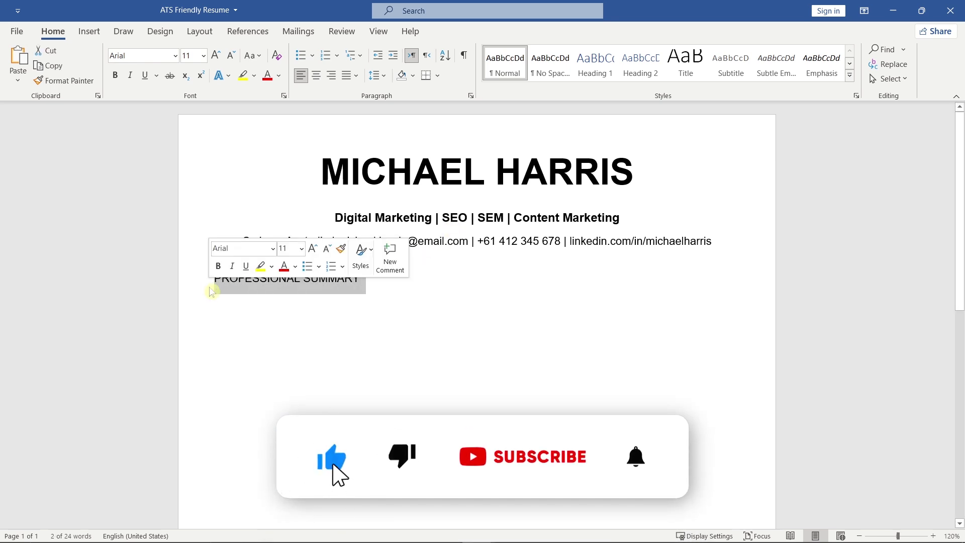
left_click(312, 250)
left_click(312, 251)
left_click(313, 250)
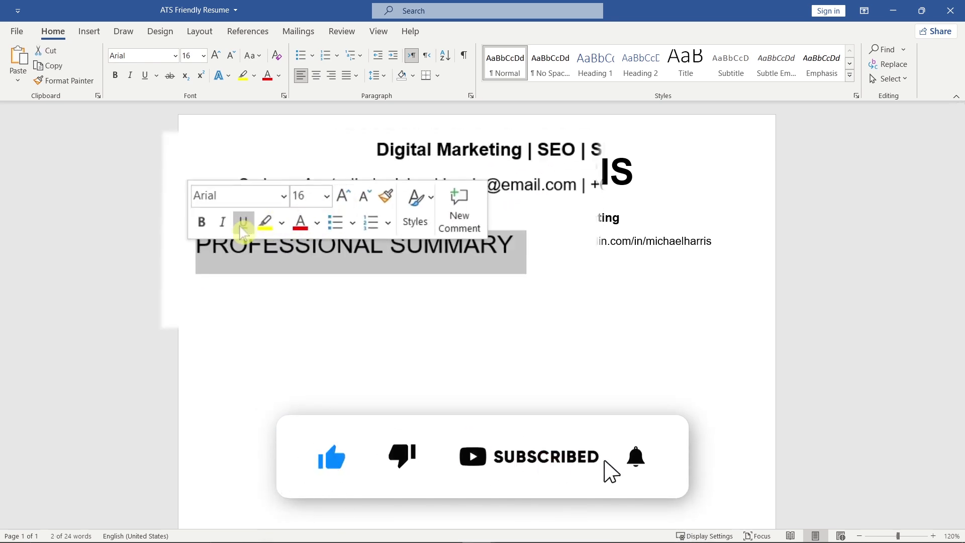
left_click(201, 222)
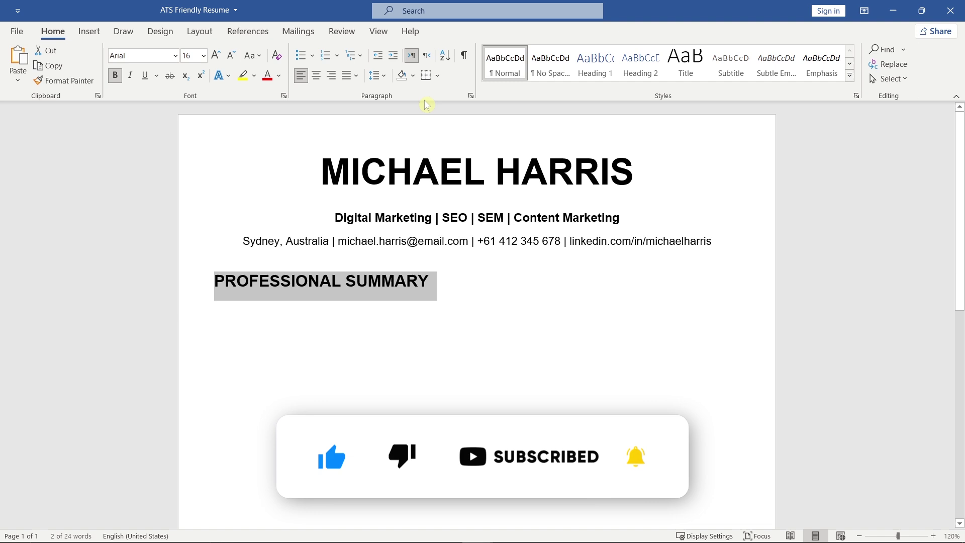
left_click(437, 75)
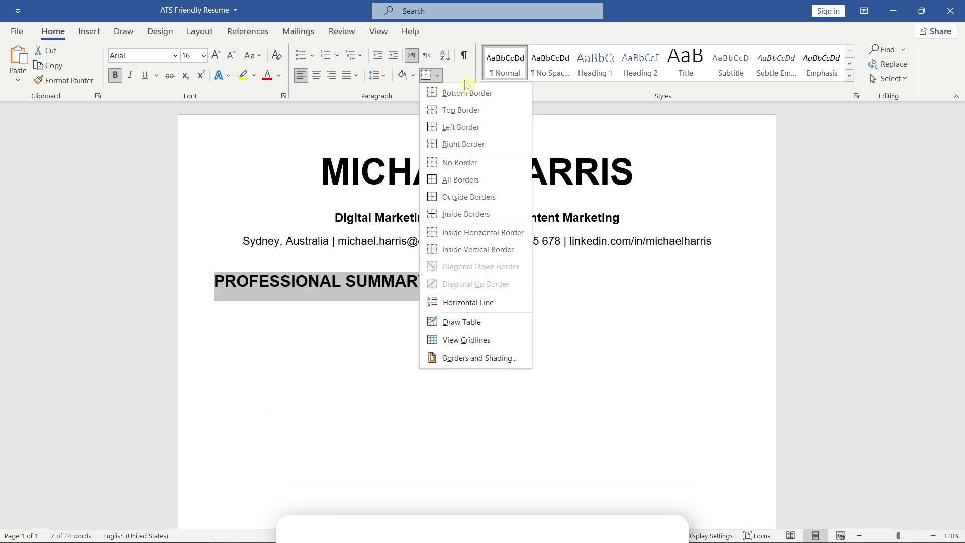
left_click(513, 98)
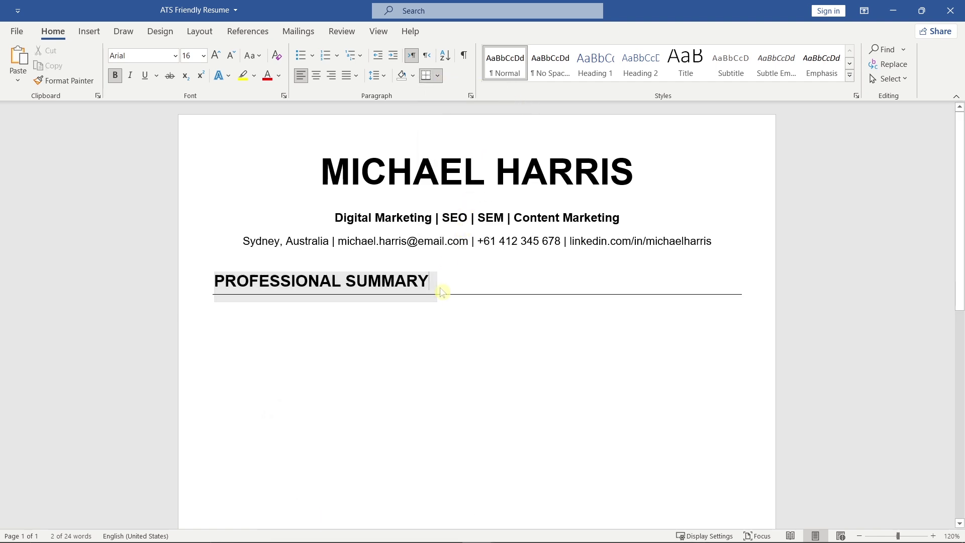
left_click(281, 309)
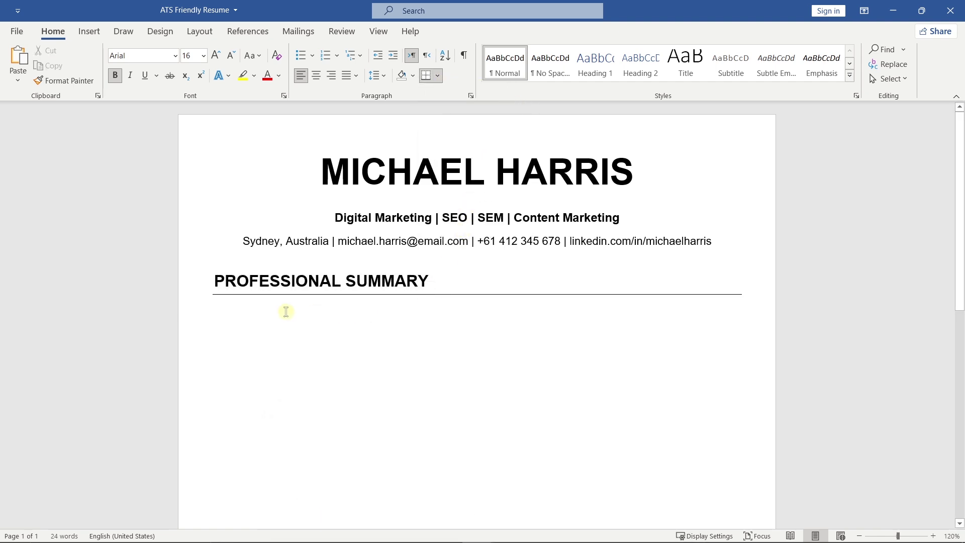
Paste the summary paragraph as plain text, fully justify it and remove the space after it.
right_click(225, 310)
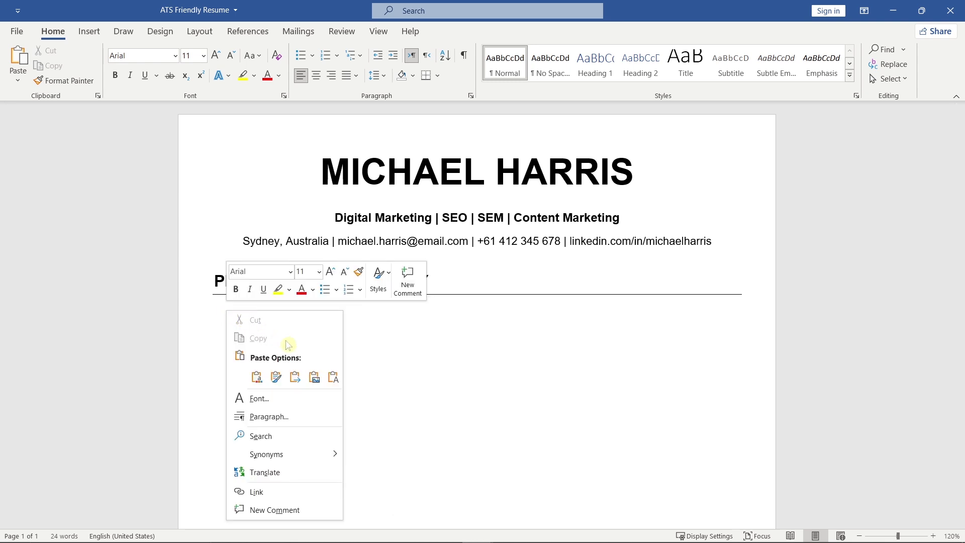
left_click(330, 378)
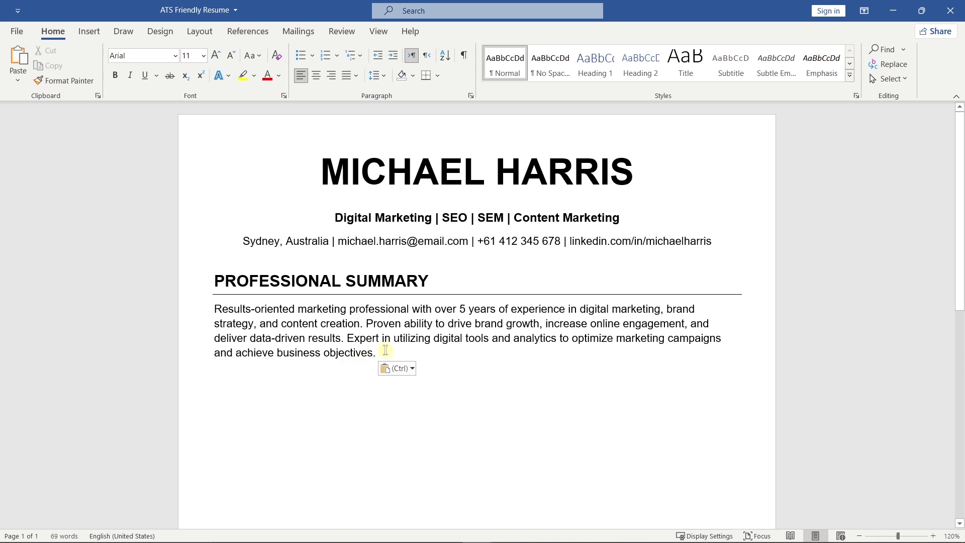
left_click_drag(385, 350, 216, 308)
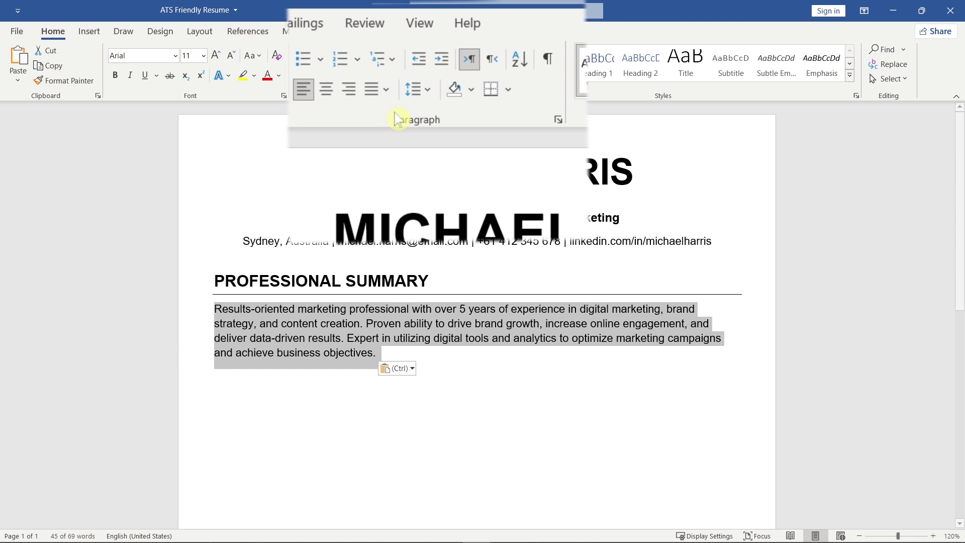
left_click(386, 89)
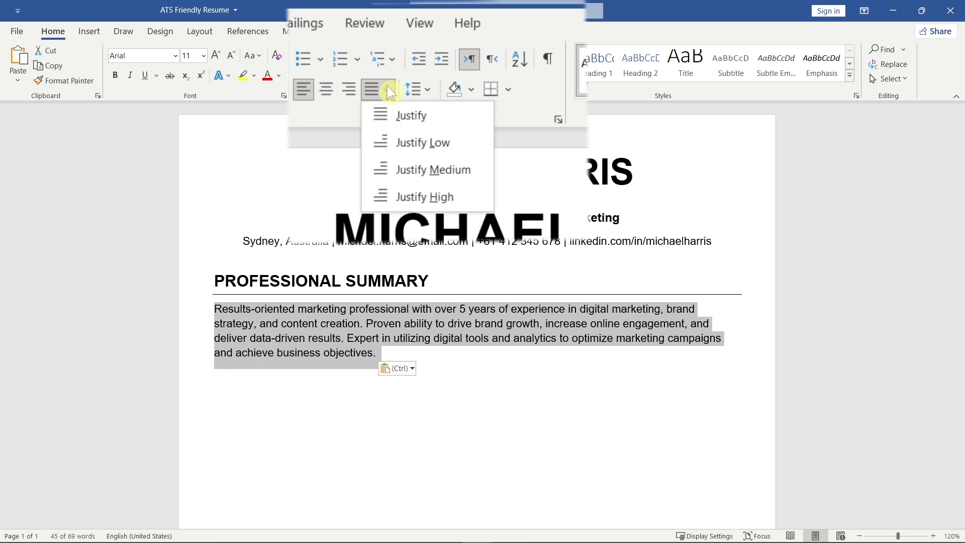
left_click(449, 118)
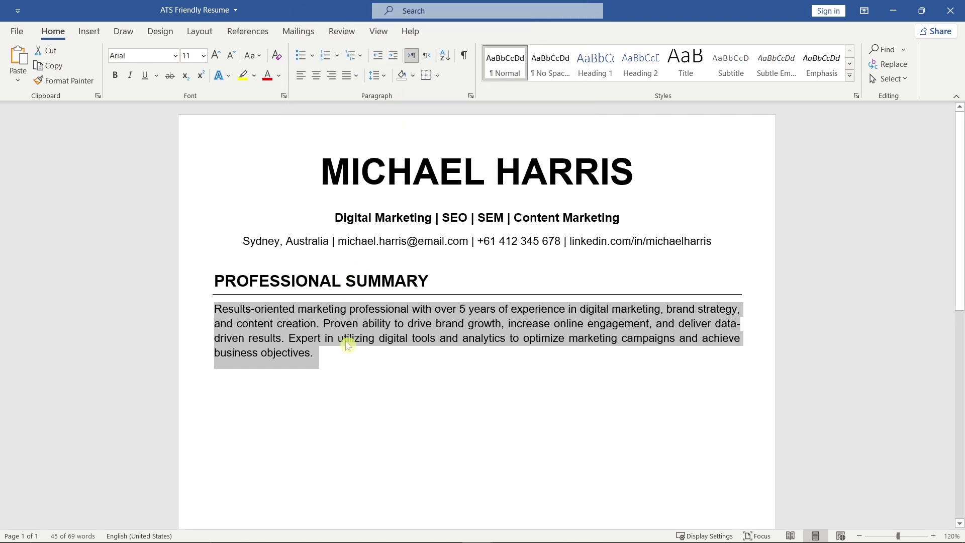
left_click(329, 353)
left_click(377, 75)
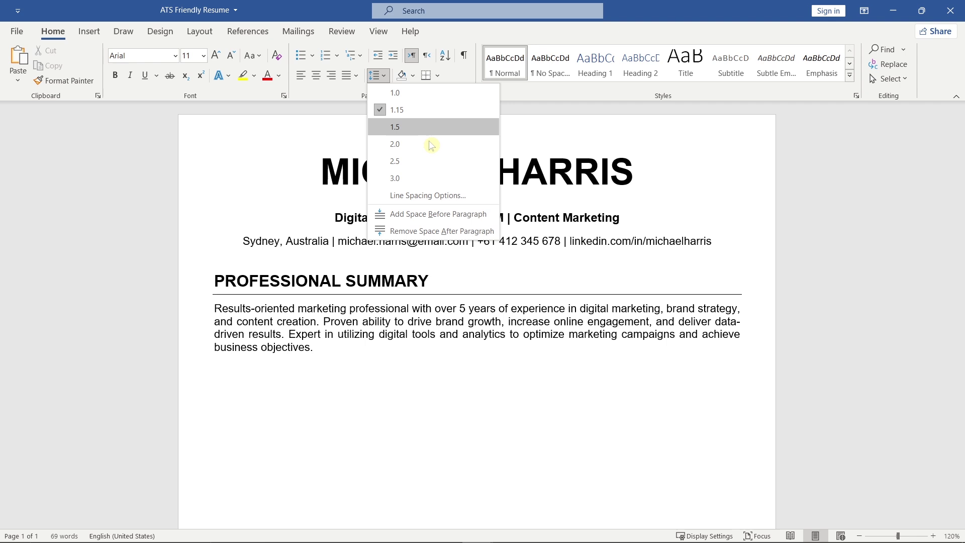
left_click(496, 236)
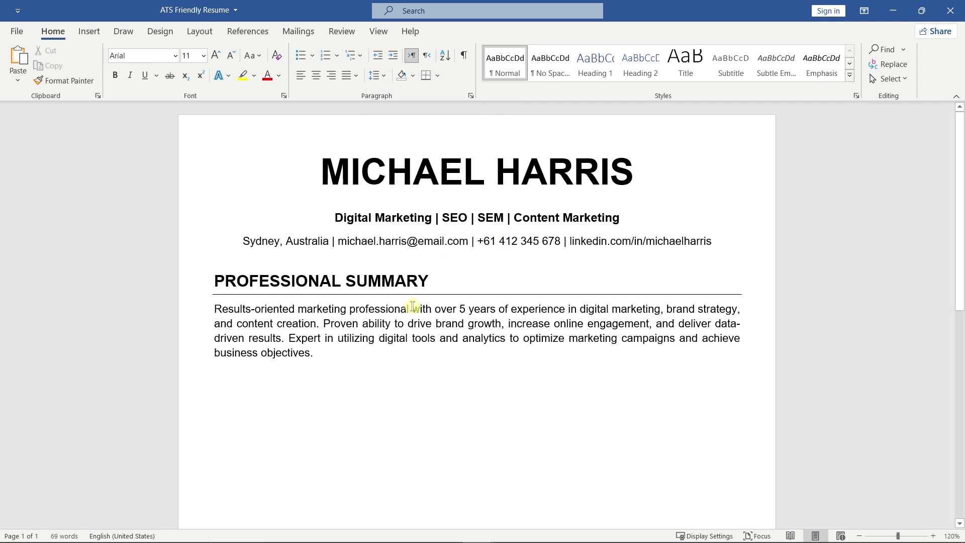
left_click(216, 367)
scroll(245, 387, "down", 3)
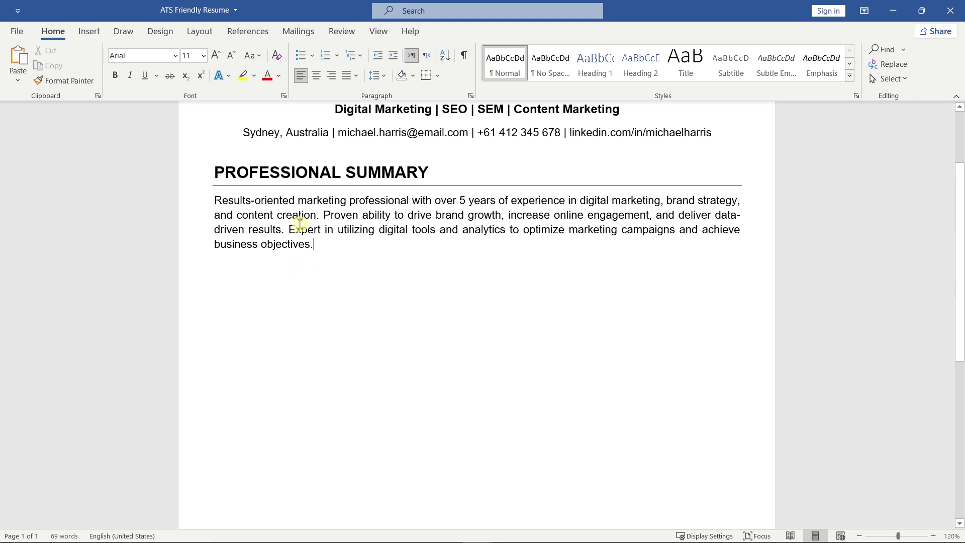
Duplicate the heading and summary below, retitling the copied heading 'WORK EXPERIENCE'.
left_click(224, 183, "shift")
key("ctrl+c")
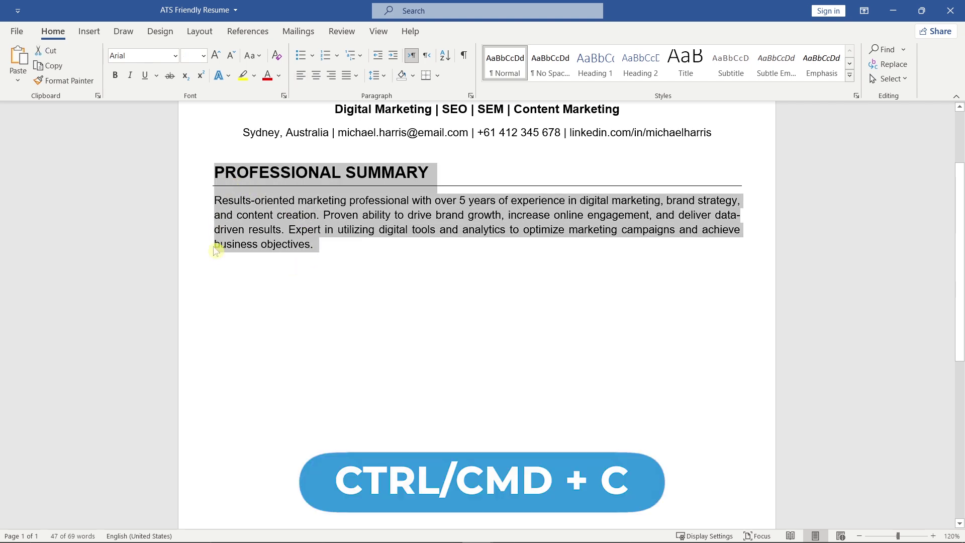
left_click(225, 281)
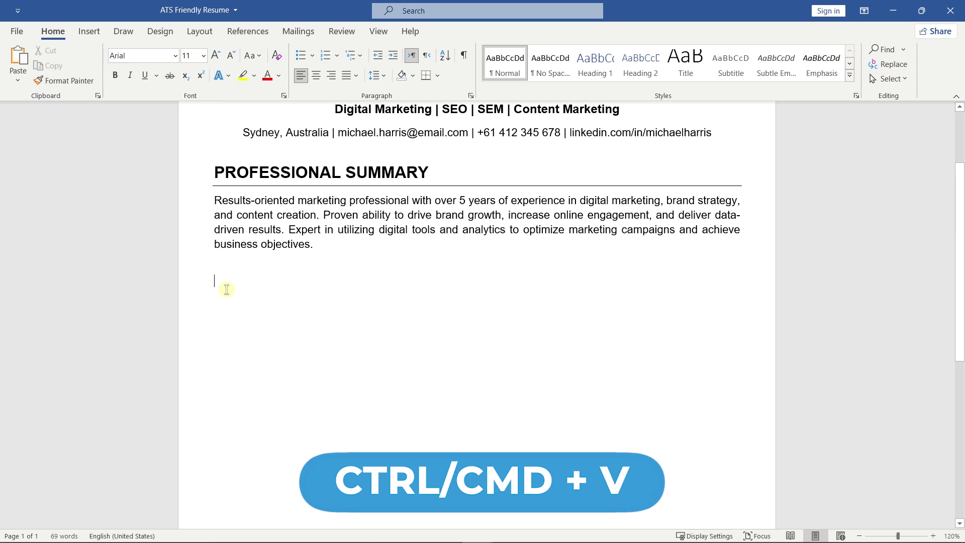
key("ctrl+v")
left_click_drag(429, 283, 215, 284)
type("W")
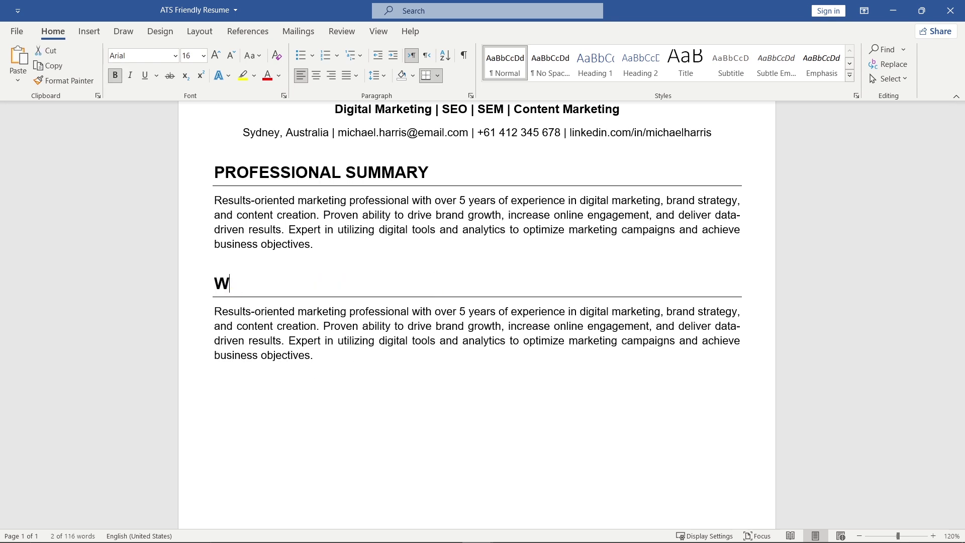
type("ORK EXPERIENCE")
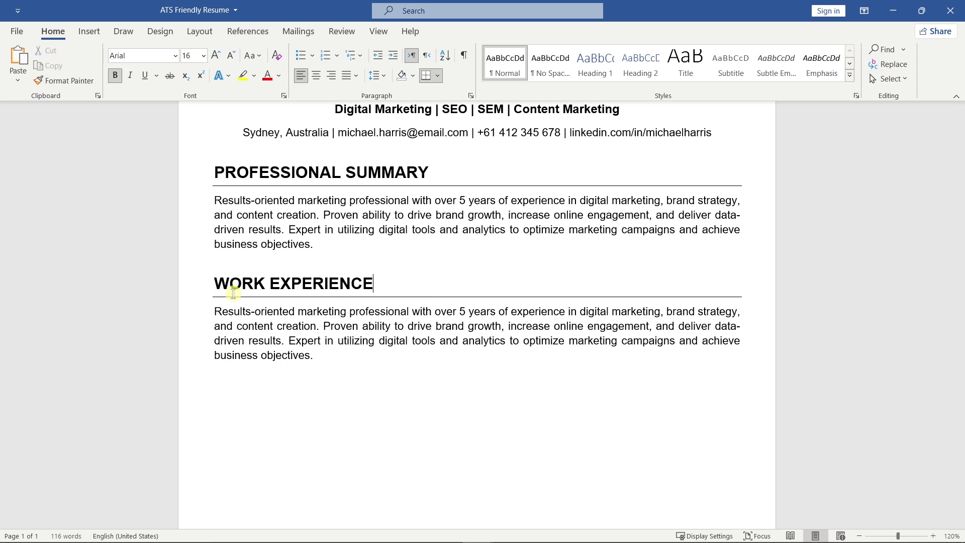
left_click_drag(313, 351, 214, 312)
Add a bold 12 pt 'Marketing Manager' job title with no space after it.
type("Ma")
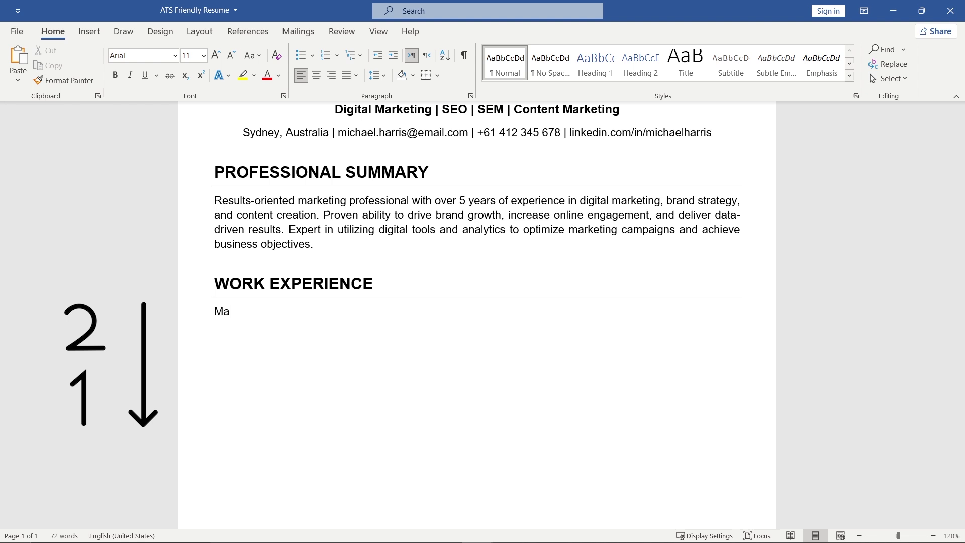
type("rketing Manage")
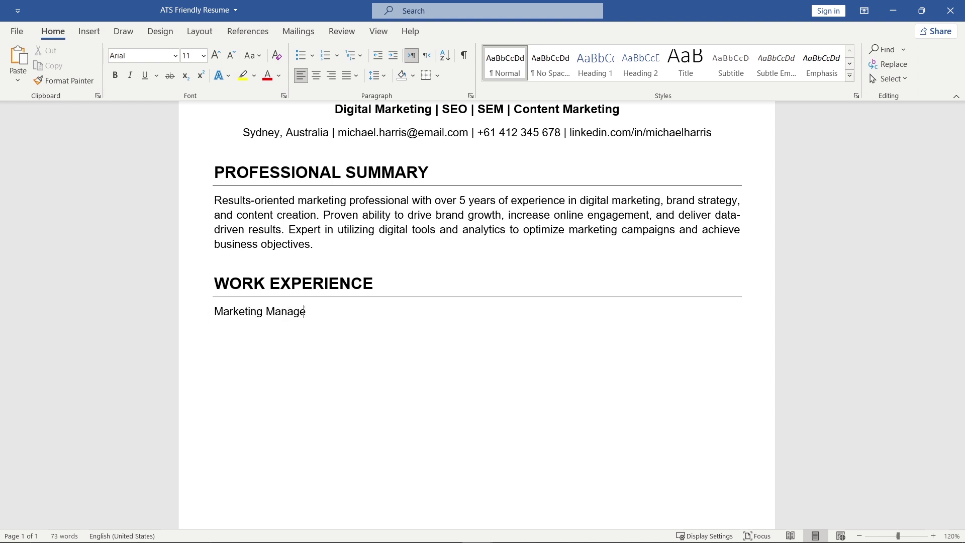
type("r")
left_click_drag(312, 311, 215, 314)
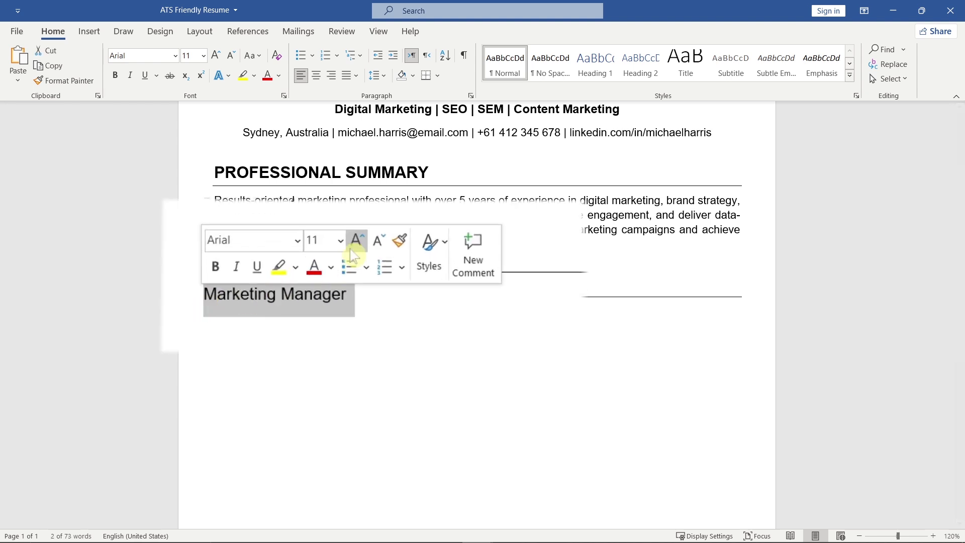
left_click(306, 278)
left_click(217, 268)
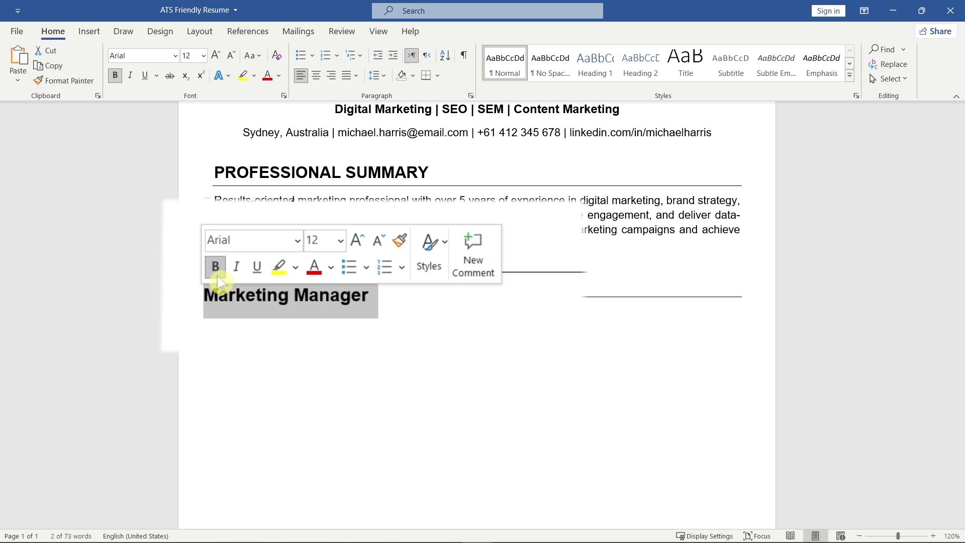
left_click(216, 314)
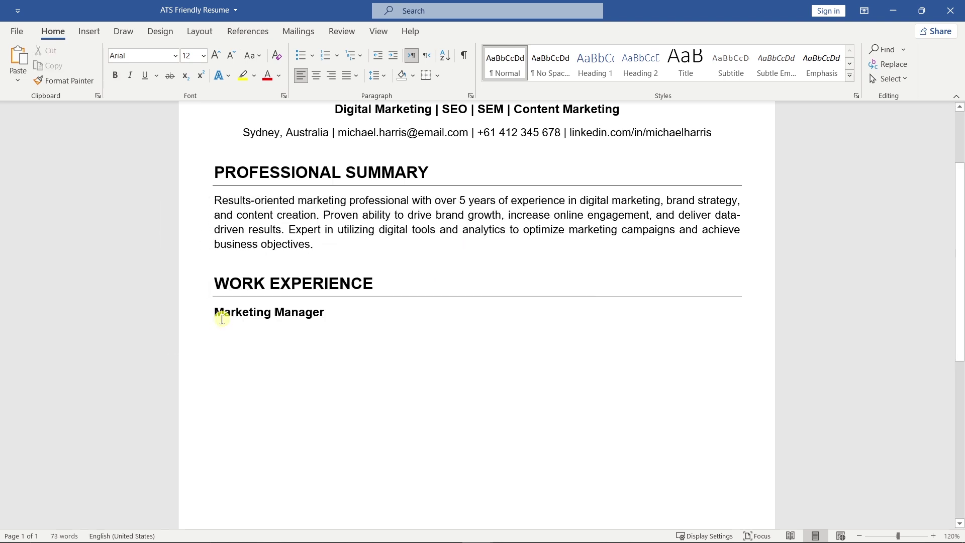
left_click(377, 76)
left_click(497, 232)
Add a bold 10 pt 'XYZ Corporation, Sydney, NSW' line with 'January 2022 – Present' tabbed right.
key("ctrl+b")
type("XYZ Corporation, Sy")
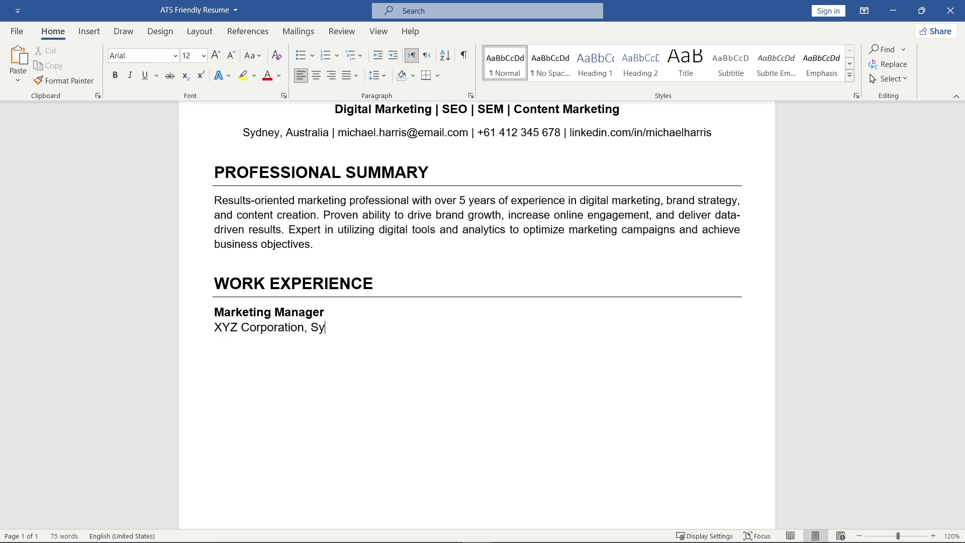
type("NSW")
key("Tab")
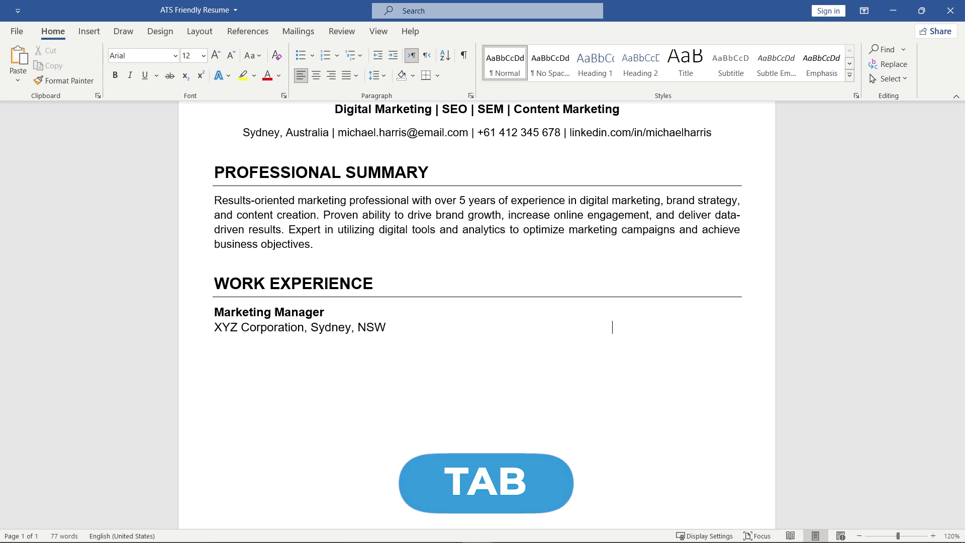
type("January 2022 - Present")
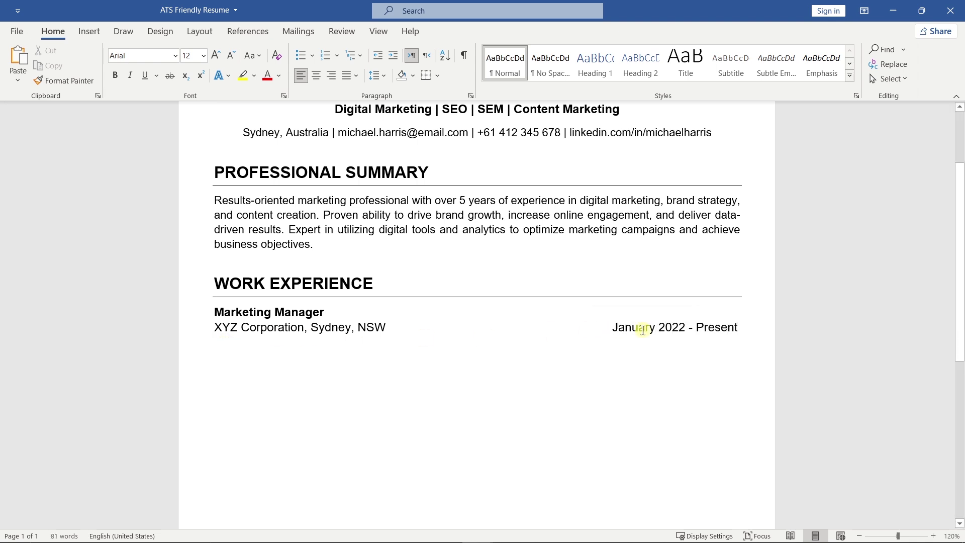
triple_click(663, 327)
left_click(389, 287)
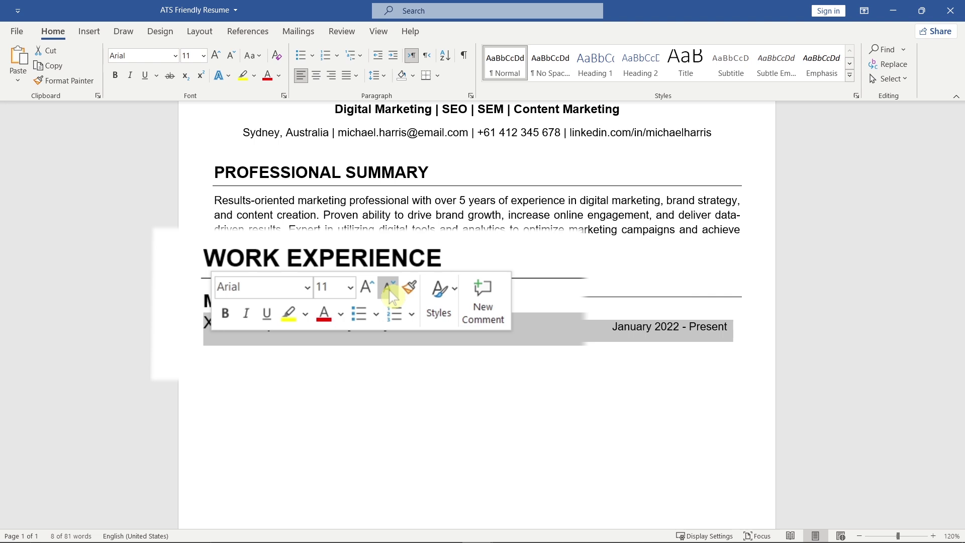
left_click(389, 287)
left_click(225, 313)
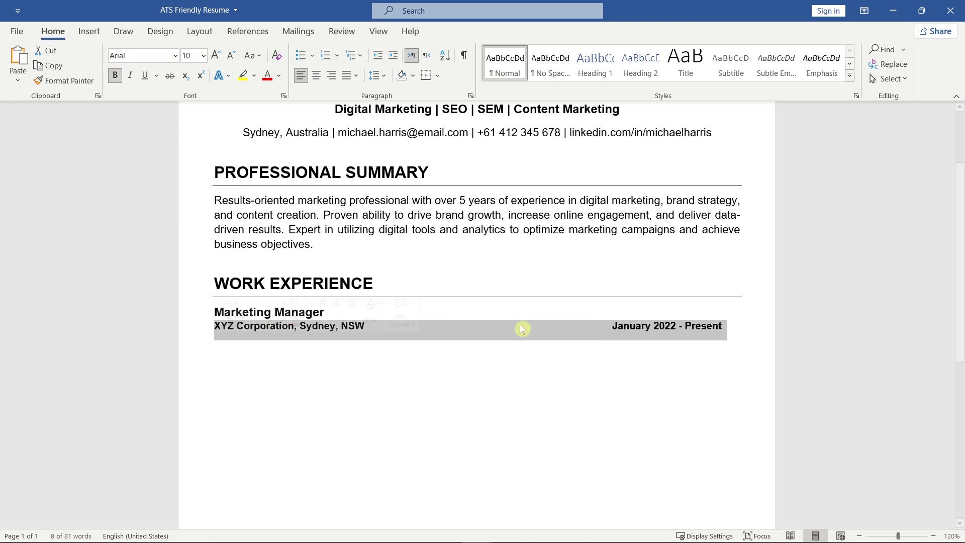
left_click(724, 326)
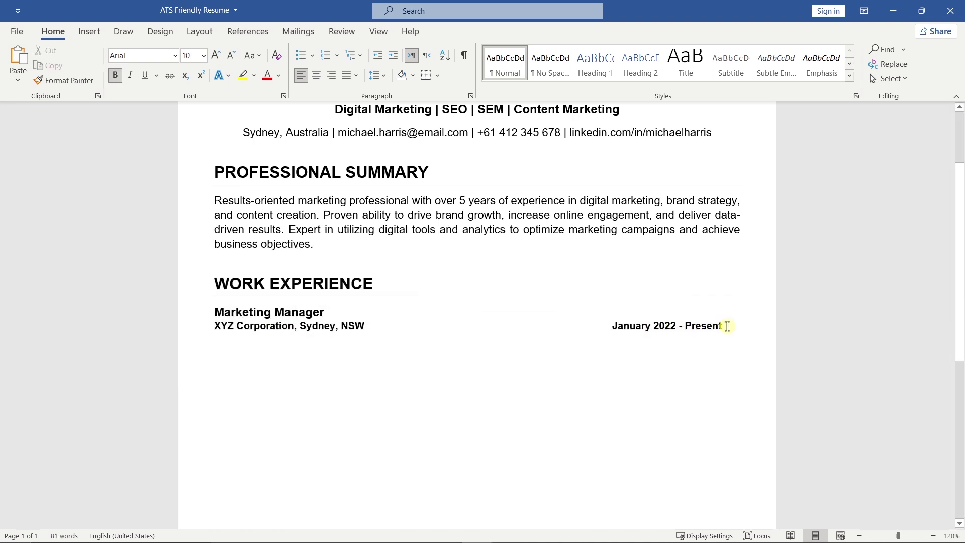
key("Return")
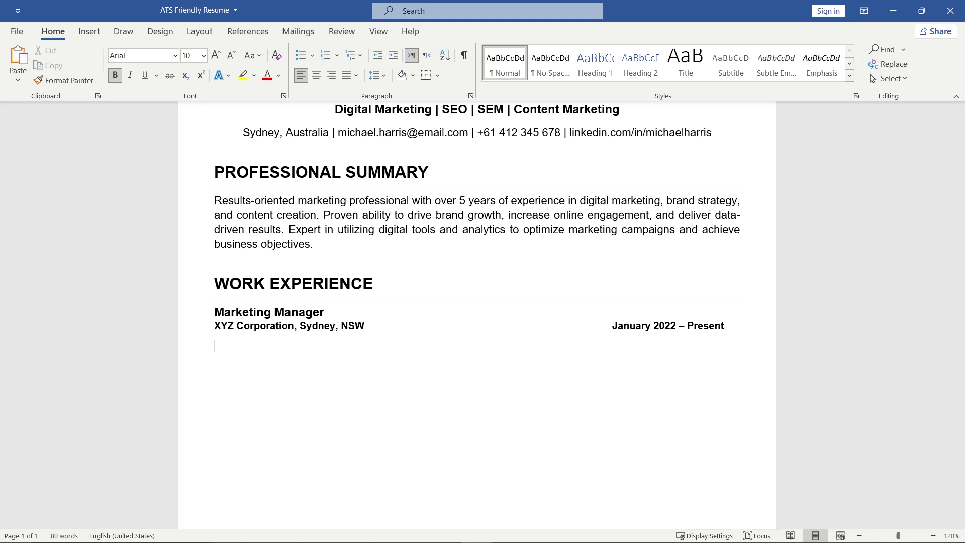
Paste the three Marketing Manager achievements as plain text, formatted as non-bold 11 pt bullets.
right_click(230, 347)
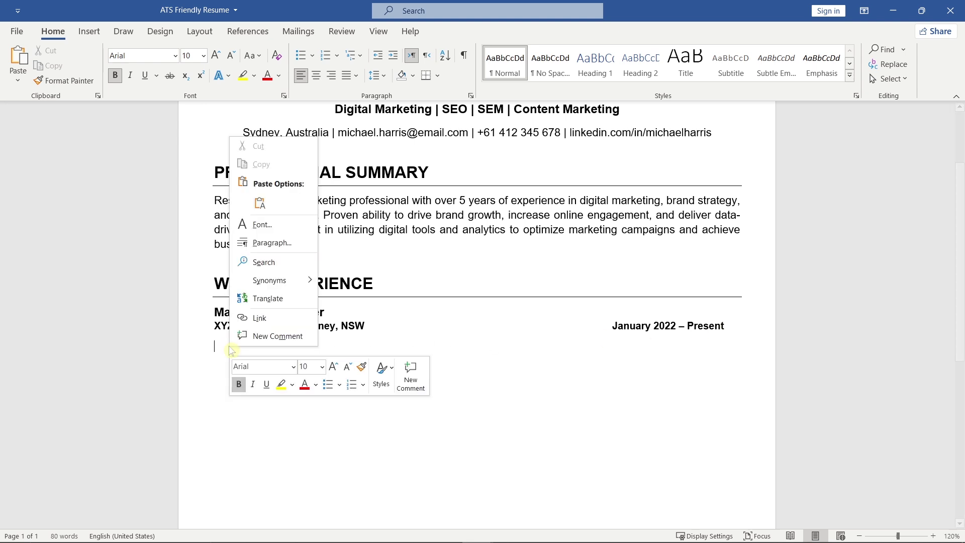
left_click(260, 204)
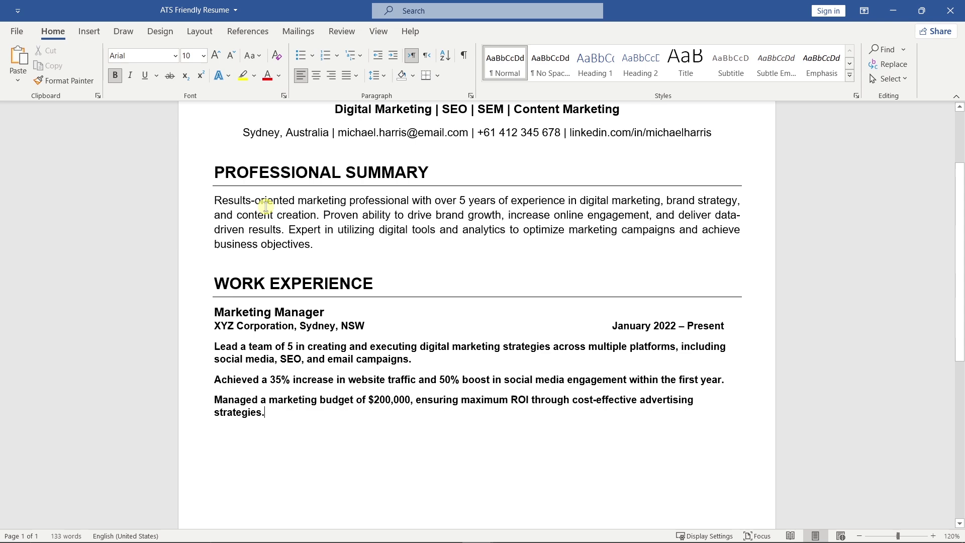
left_click_drag(274, 413, 215, 345)
left_click(222, 298)
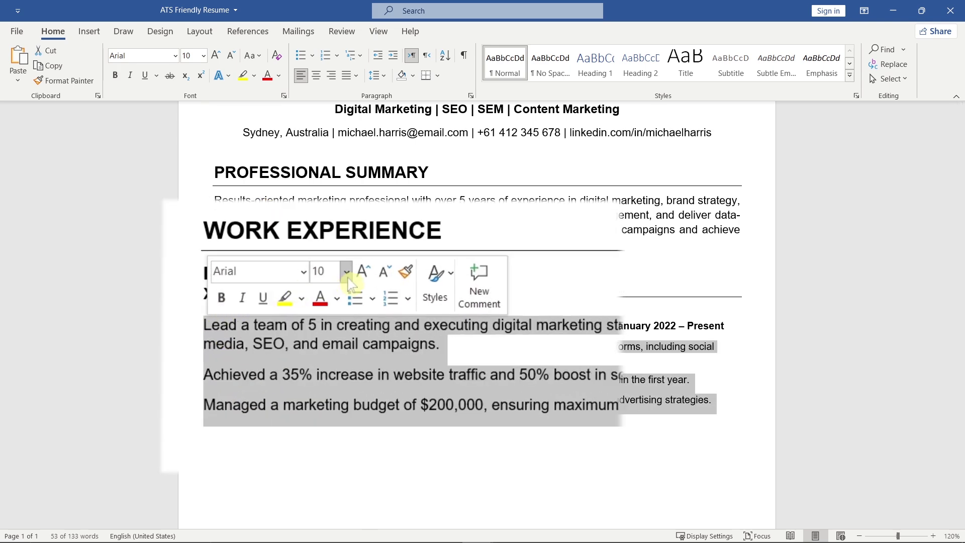
left_click(364, 272)
left_click(372, 298)
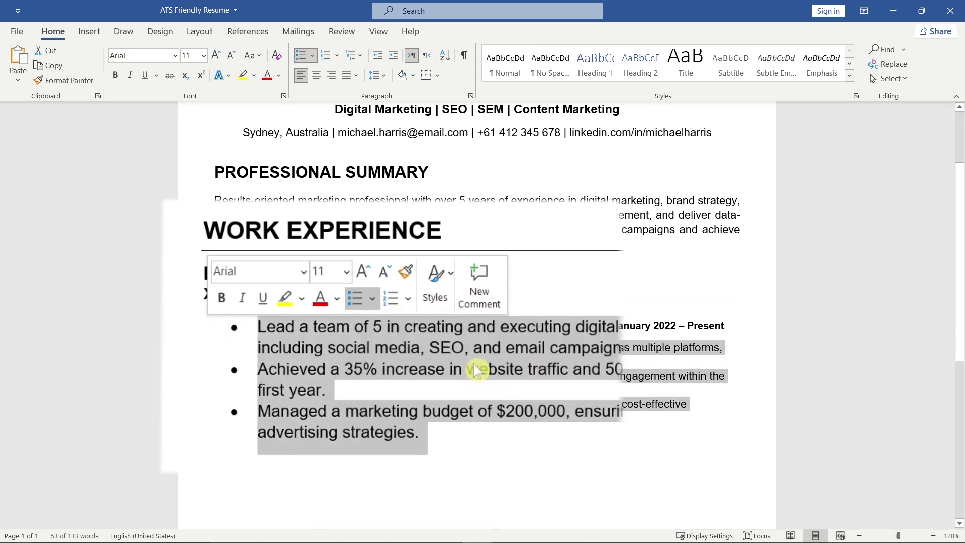
Move the bullets out to the left margin and fully justify them.
key("shift+Tab")
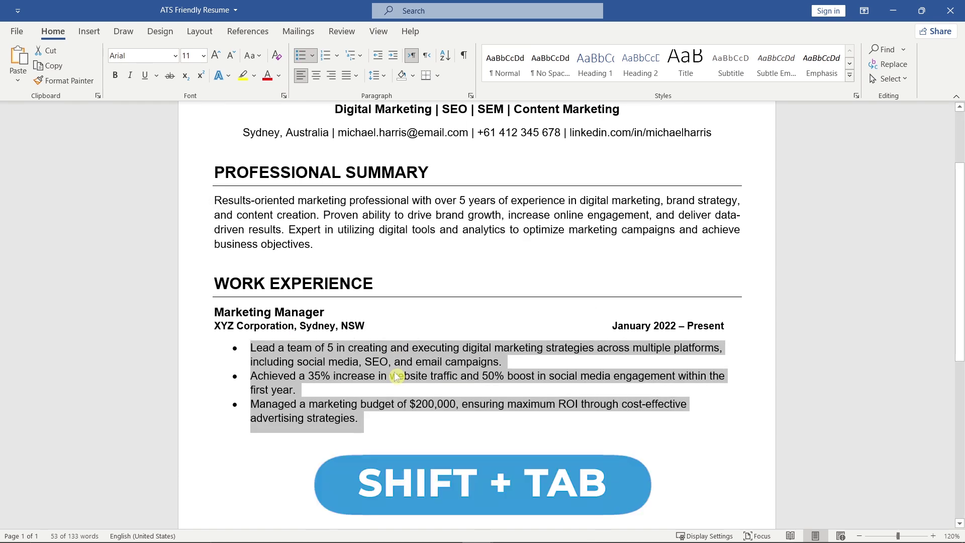
key("shift+Tab")
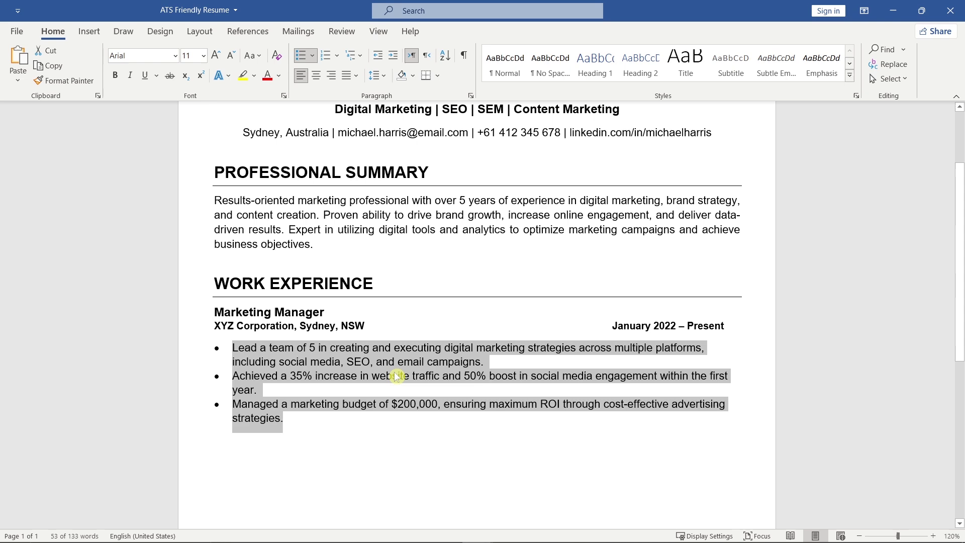
left_click(356, 75)
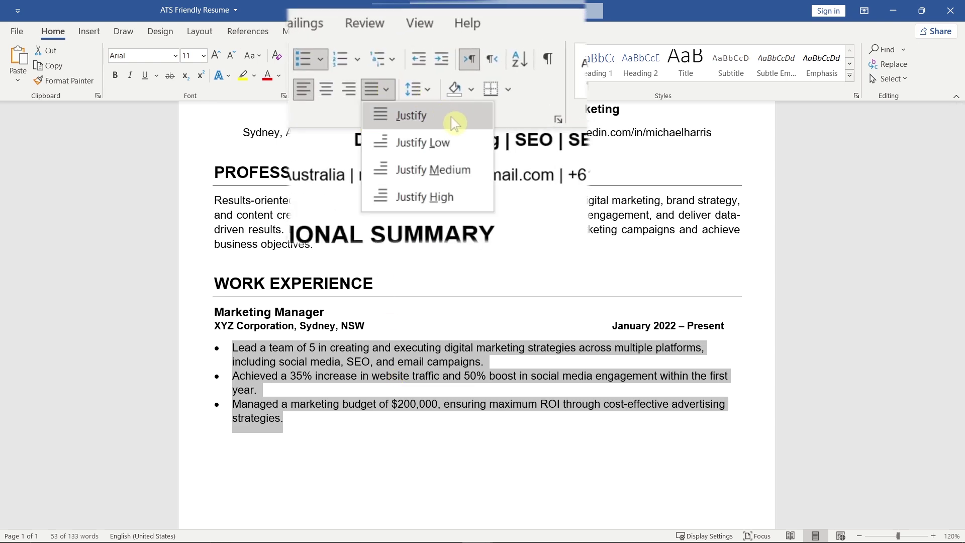
left_click(404, 100)
scroll(422, 210, "down", 3)
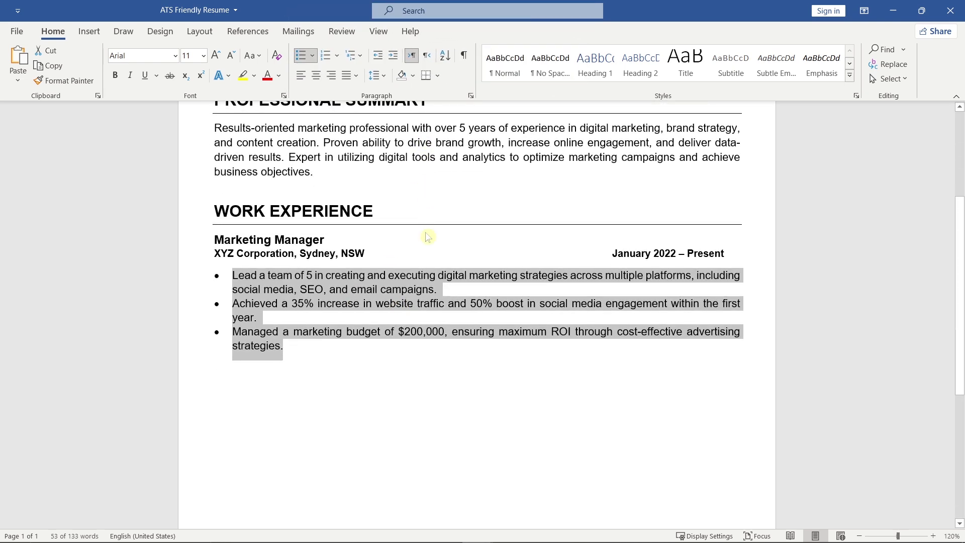
left_click_drag(325, 278, 222, 175)
Paste a copy of the Marketing Manager job block below and add space above it.
left_click(292, 278)
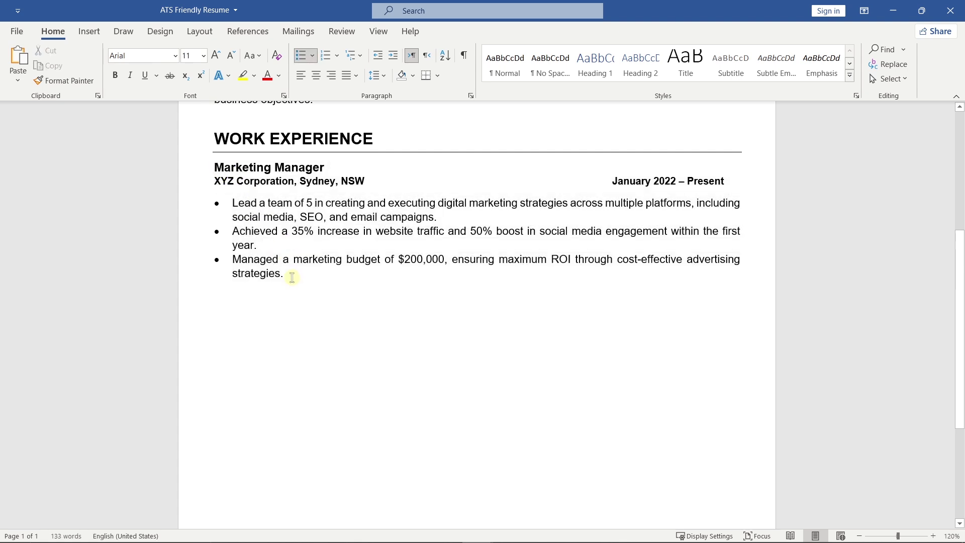
key("Return")
type("Marketing Manager XYZ Corporation, Sydney, NSW\tJanuary 2022 – Present Lead a team of 5 in creating and executing digital marketing strategies across multiple platforms, including social media, SEO, and email campaigns. Achieved a 35% increase in website traffic and 50% boost in social media engagement within the first year. Managed a marketing budget of $200,000, ensuring maximum ROI through cost-effective advertising strategies.")
left_click(215, 297)
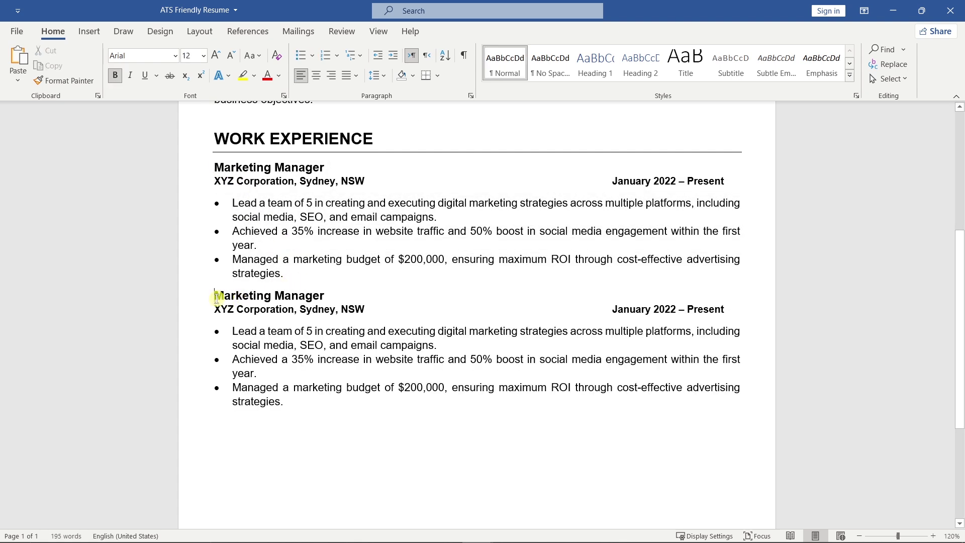
left_click(375, 76)
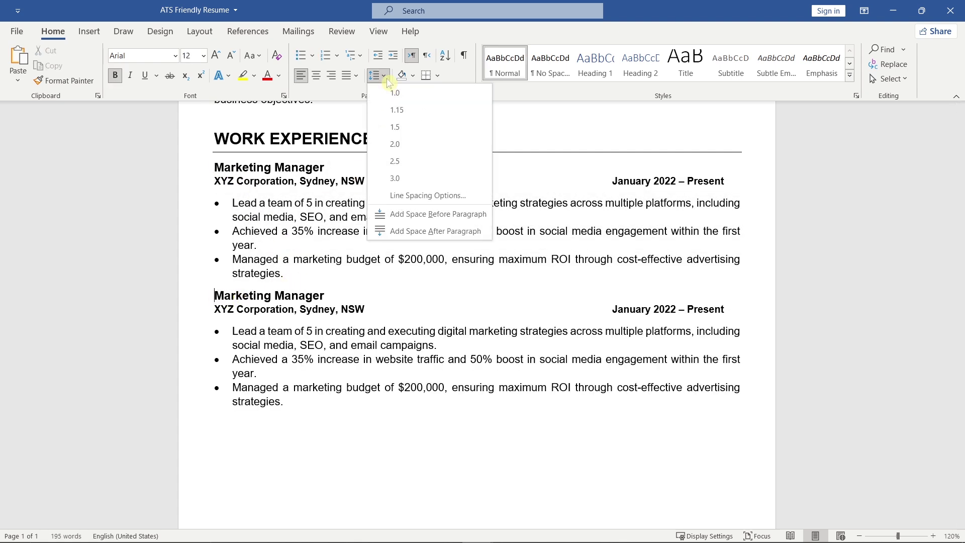
left_click(488, 215)
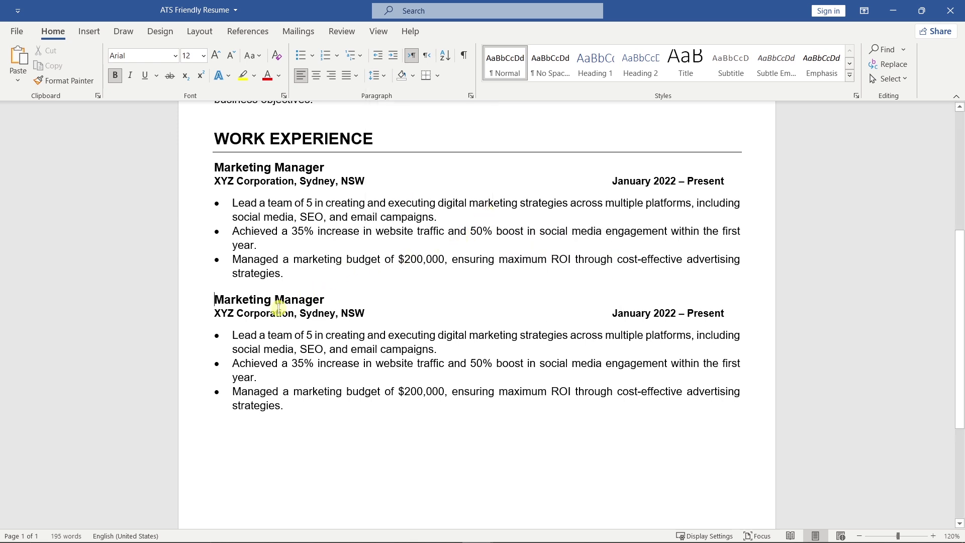
Retitle the copy 'Digital Marketing Specialist' at 'ABC Solutions, Melbourne, VIC'.
type("Digital")
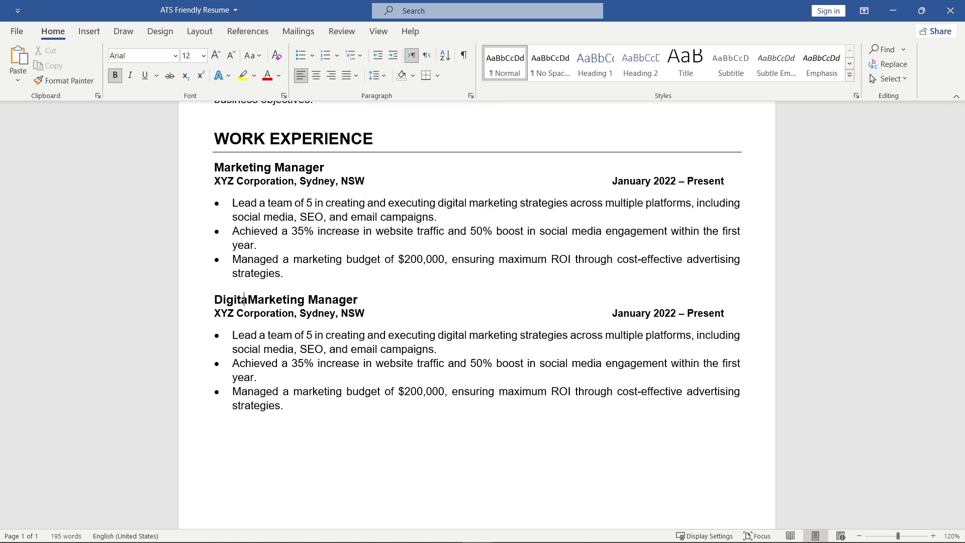
double_click(335, 299)
type("Specialis")
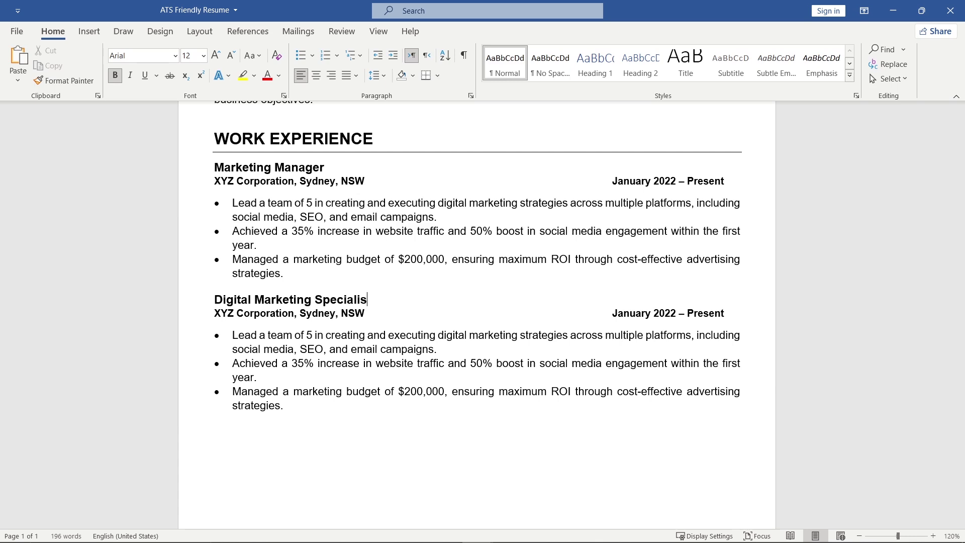
type("t")
double_click(225, 313)
type("ABC")
double_click(266, 312)
type("Soluti")
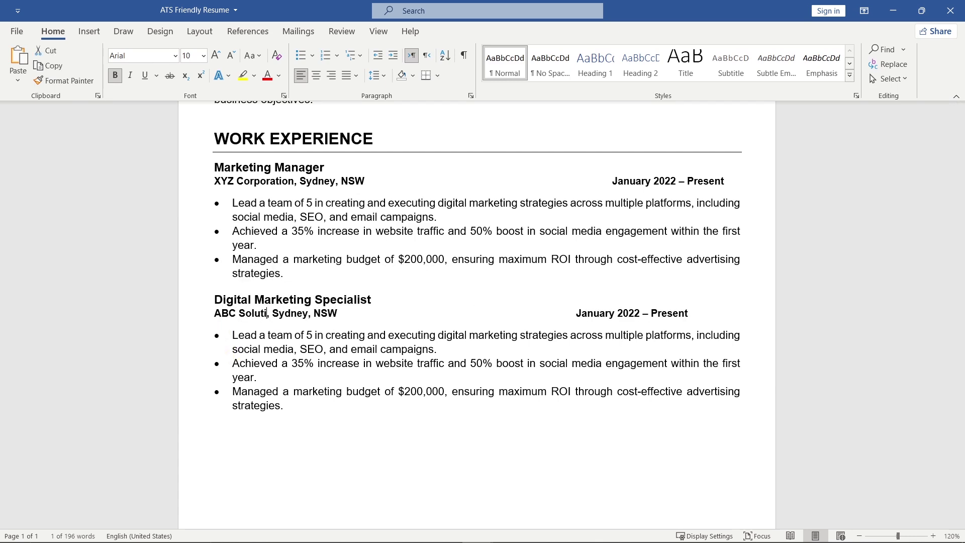
type("ons")
double_click(307, 313)
type("Melbourne")
double_click(359, 313)
type("VIC")
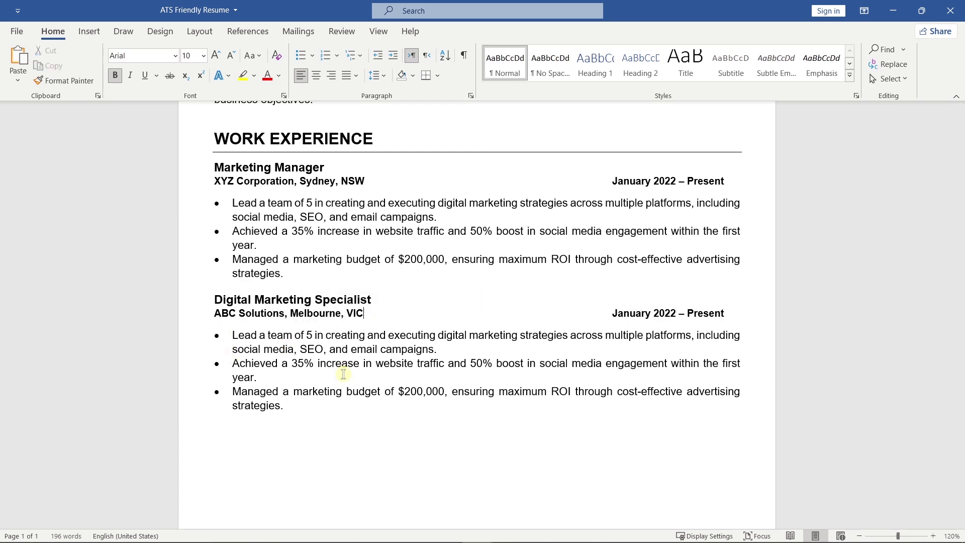
Change the dates to 'June 2018 – December 2021', keeping both jobs' date ranges on one line.
double_click(630, 313)
type("June")
double_click(648, 313)
type("2018")
double_click(693, 314)
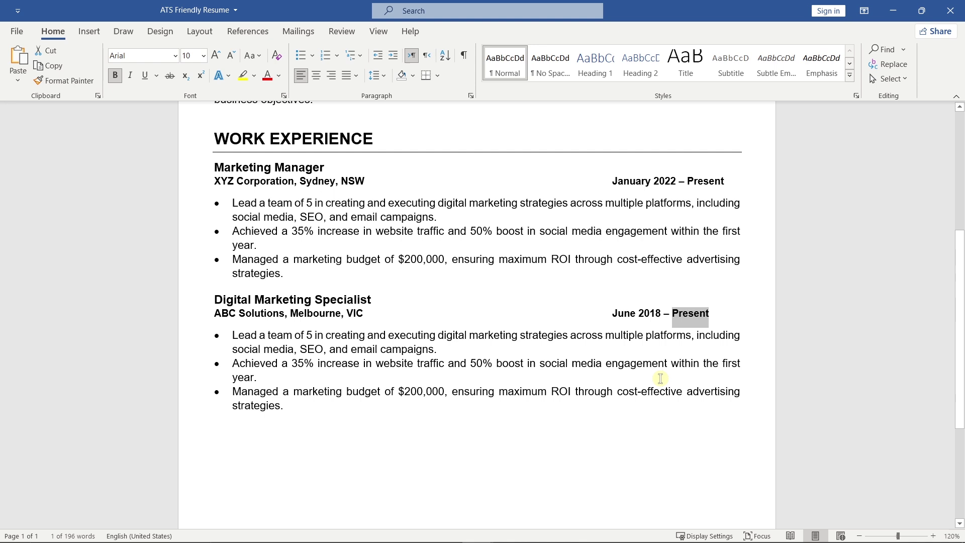
type("December 2021")
left_click(612, 313)
key("BackSpace")
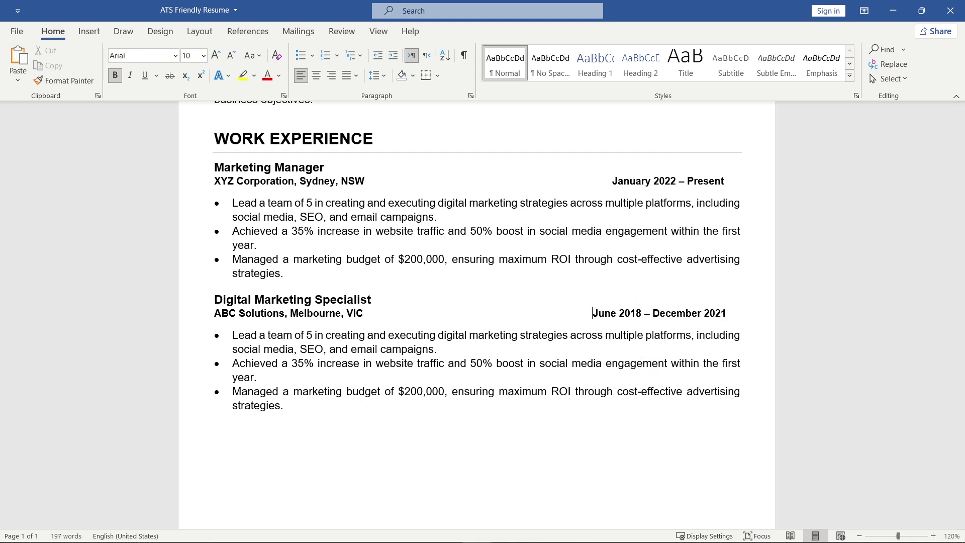
left_click(611, 181)
key("BackSpace")
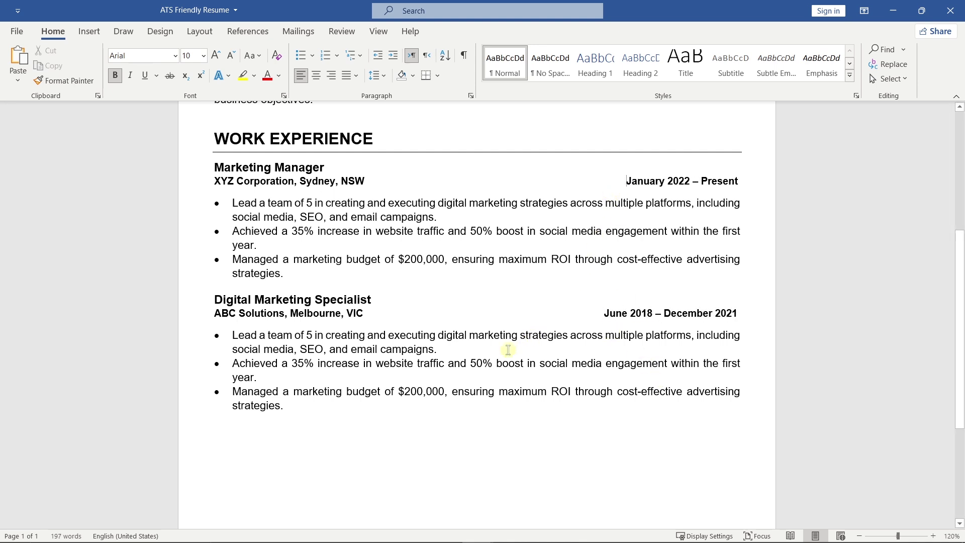
Replace the copied bullets with the three new achievements and remove the space after them.
left_click_drag(285, 405, 239, 336)
right_click(239, 336)
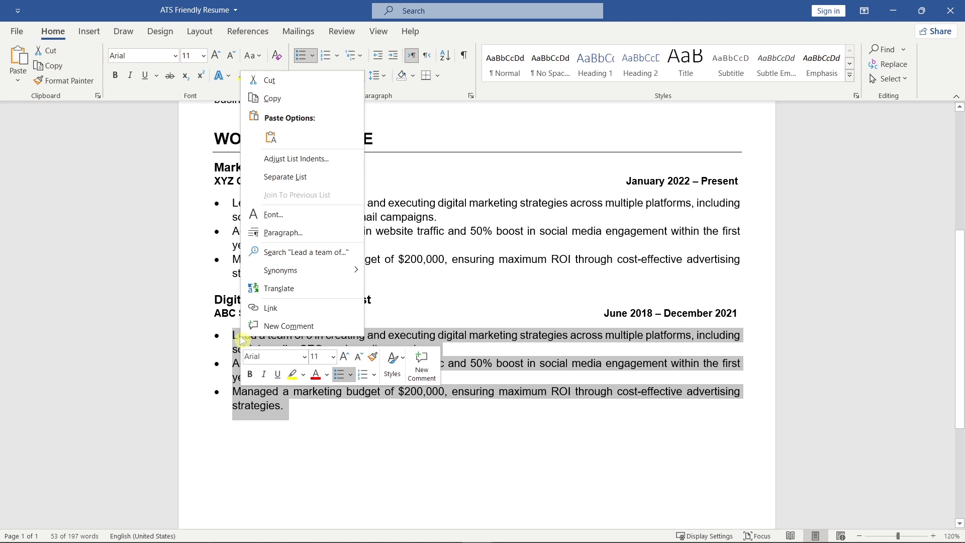
left_click(270, 137)
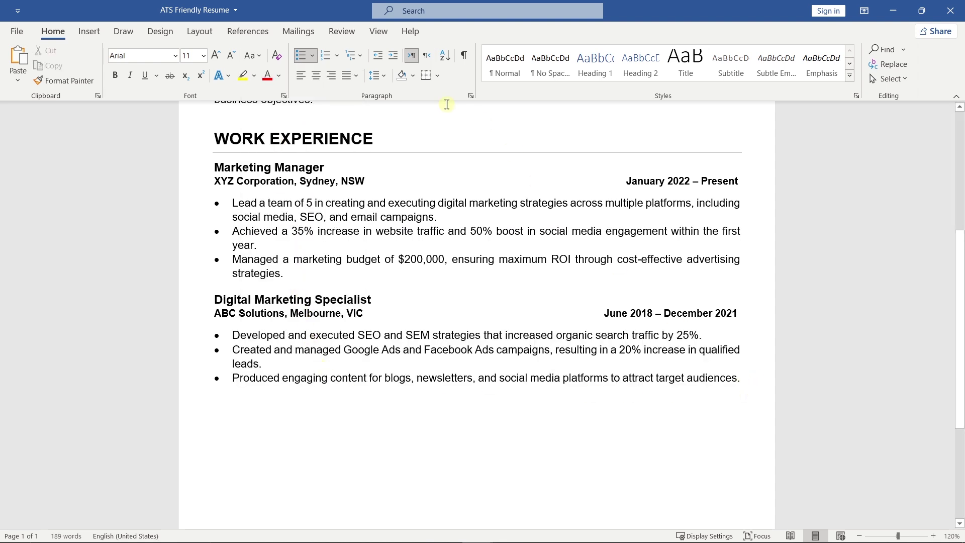
left_click(378, 75)
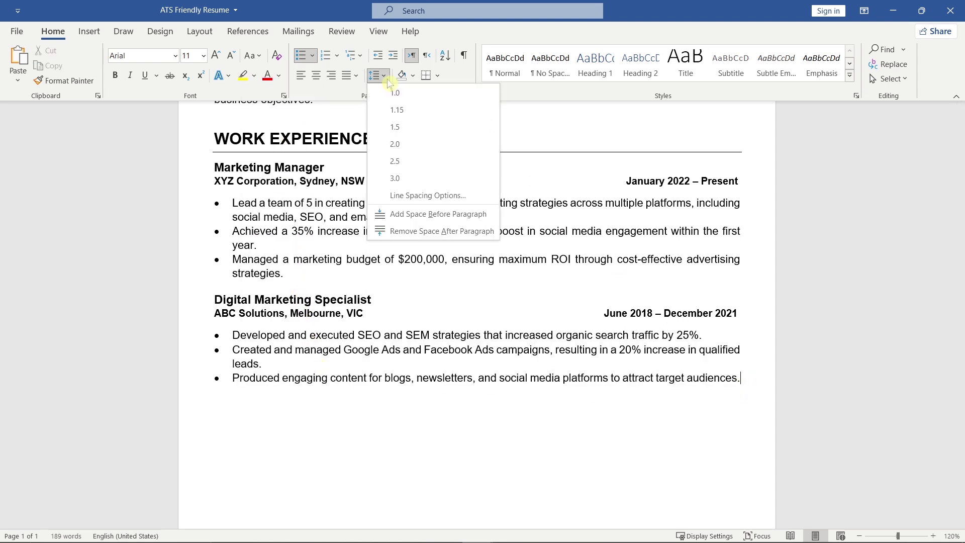
left_click(496, 232)
left_click(217, 397)
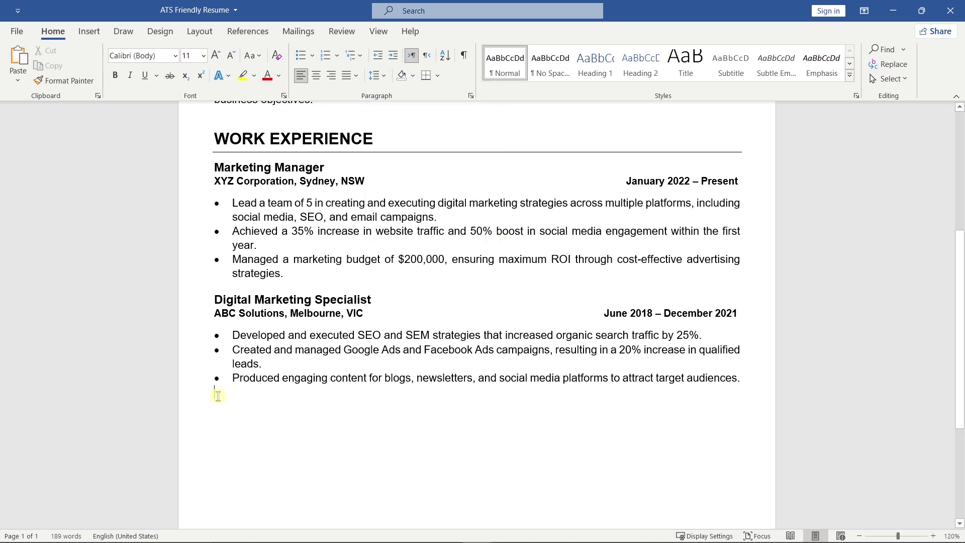
left_click_drag(739, 184, 215, 140)
key("ctrl+c")
left_click(221, 399)
Paste the copied section and rename its WORK EXPERIENCE heading to EDUCATION.
key("ctrl+v")
scroll(222, 409, "down", 5)
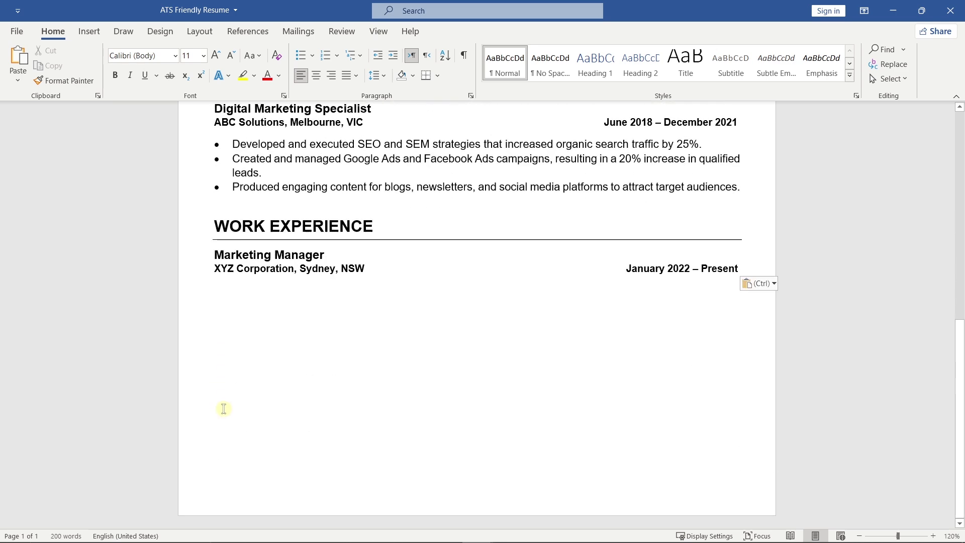
triple_click(224, 226)
type("EDUCATION")
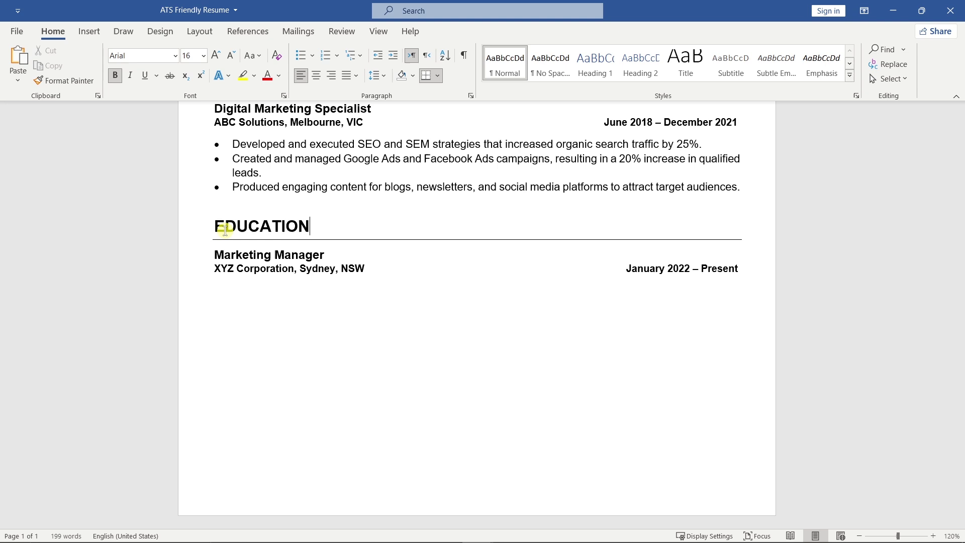
Replace the job title, company and dates with Bachelor of Marketing, University of Sydney, Graduated: 2018.
left_click_drag(332, 254, 215, 254)
type("Bac")
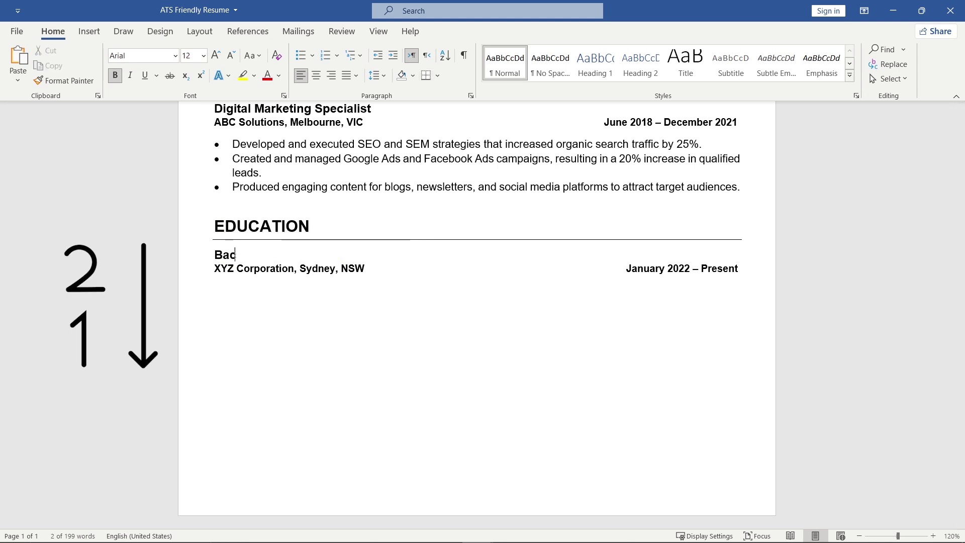
type("helor of Marketing")
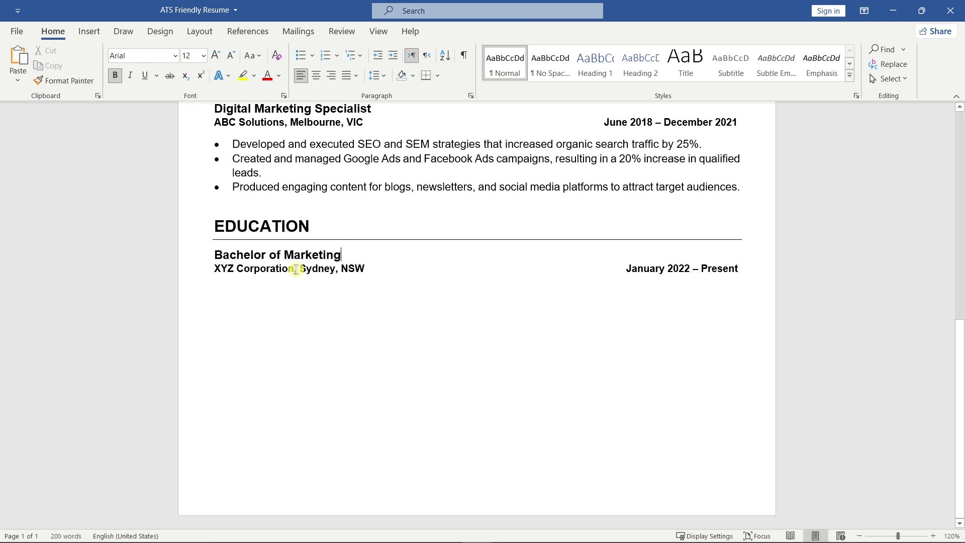
left_click_drag(296, 268, 206, 269)
type("University ")
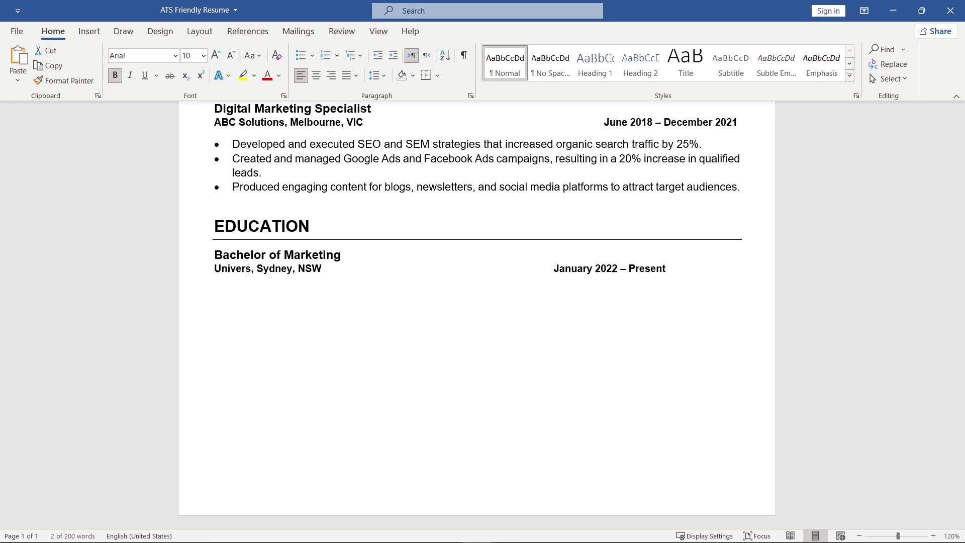
type("of Sydney")
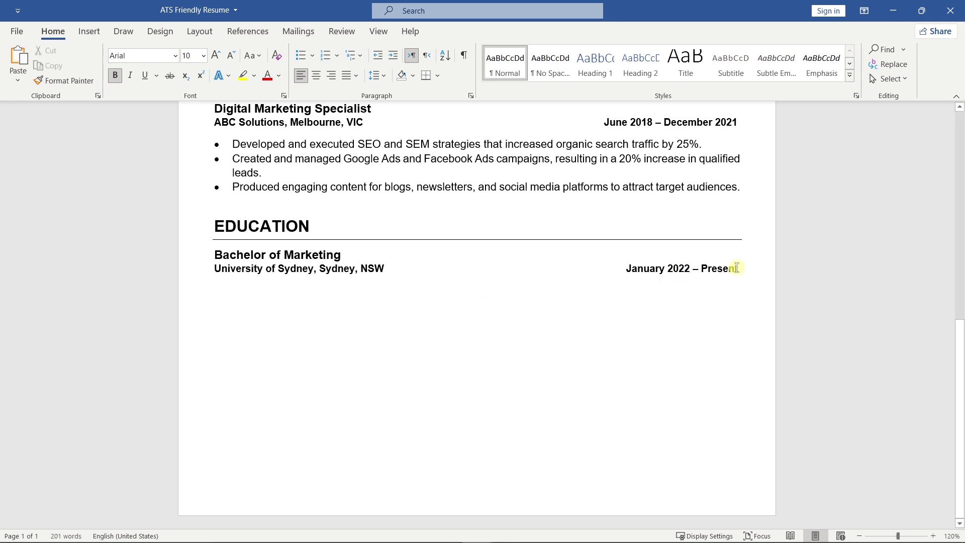
left_click_drag(736, 267, 626, 269)
type("Graduated: 20")
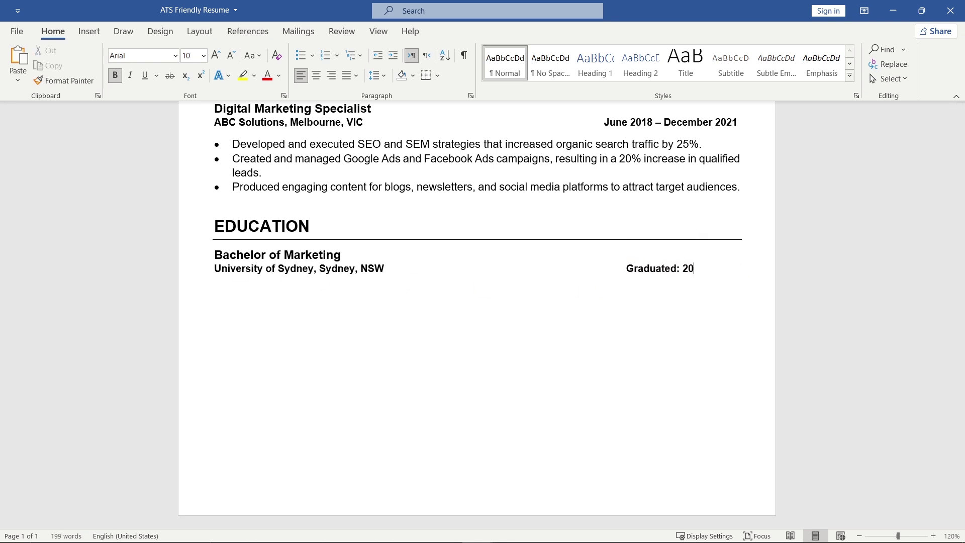
type("18")
Remove the space after the education entry's paragraph, then move below it.
left_click(685, 269)
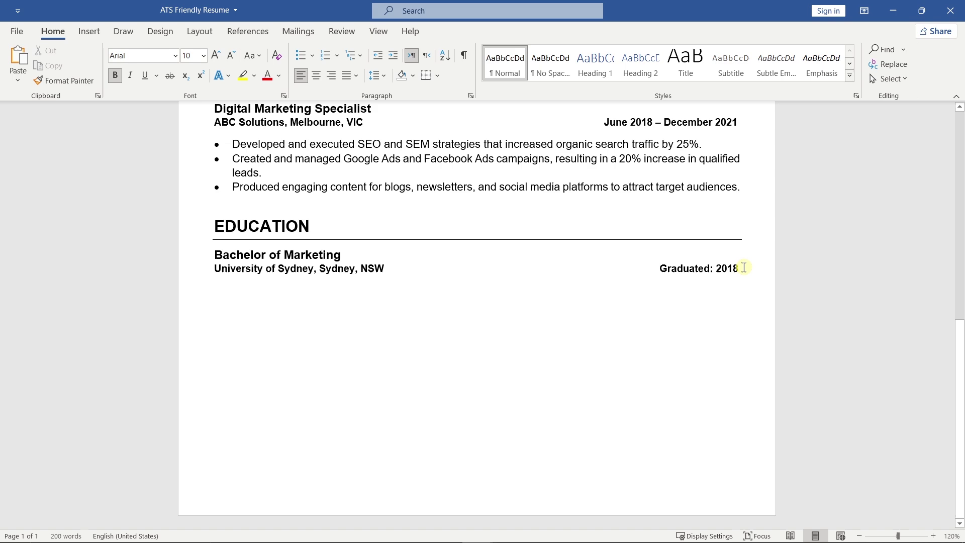
left_click(375, 75)
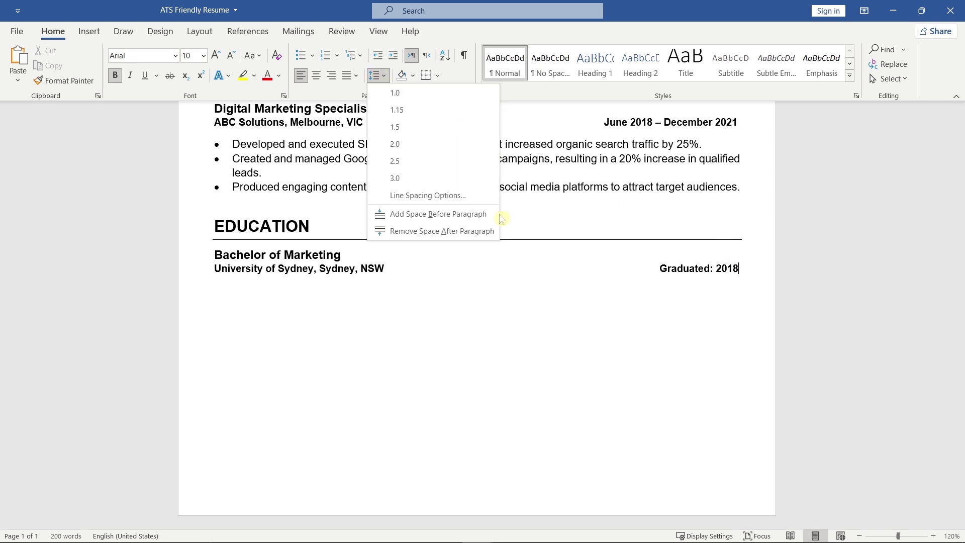
left_click(442, 231)
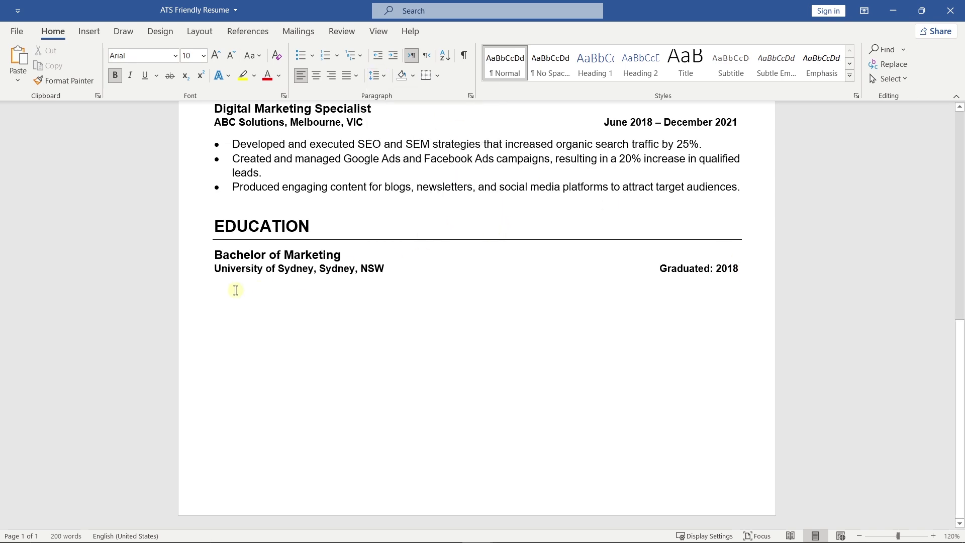
scroll(221, 291, "up", 3)
left_click_drag(286, 263, 229, 137)
key("ctrl+c")
scroll(226, 301, "down", 3)
left_click(222, 308)
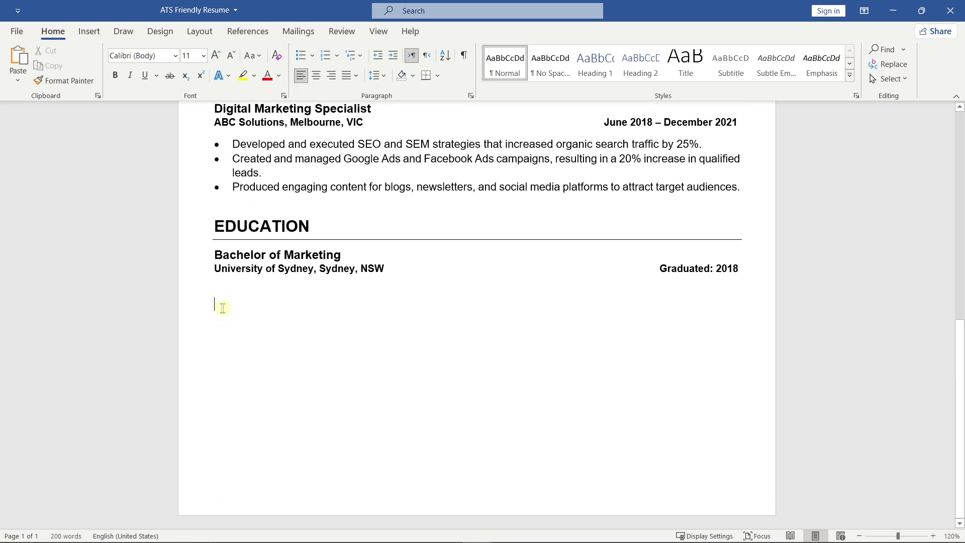
Paste another section copy, rename its heading SKILLS and delete the job title and company lines.
key("ctrl+v")
left_click_drag(378, 306, 222, 315)
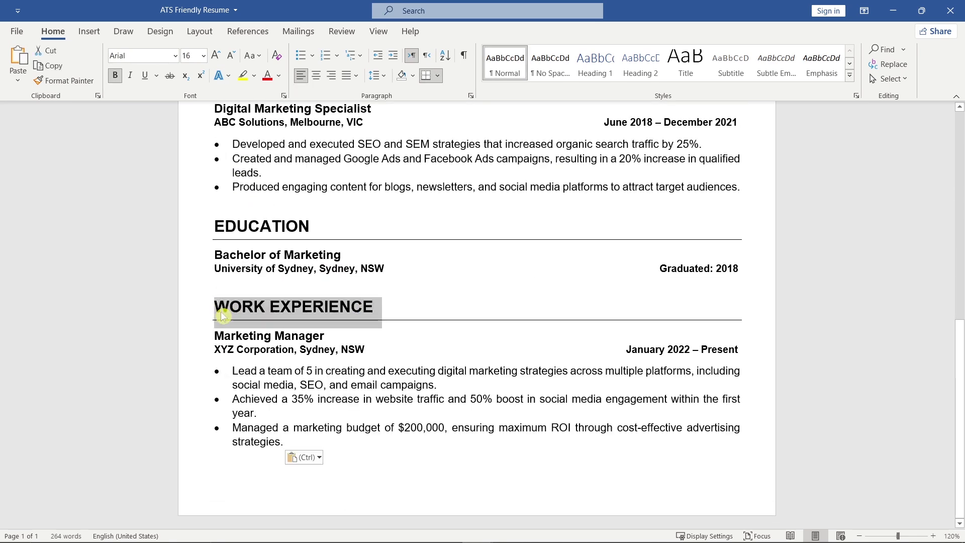
type("SKILLS")
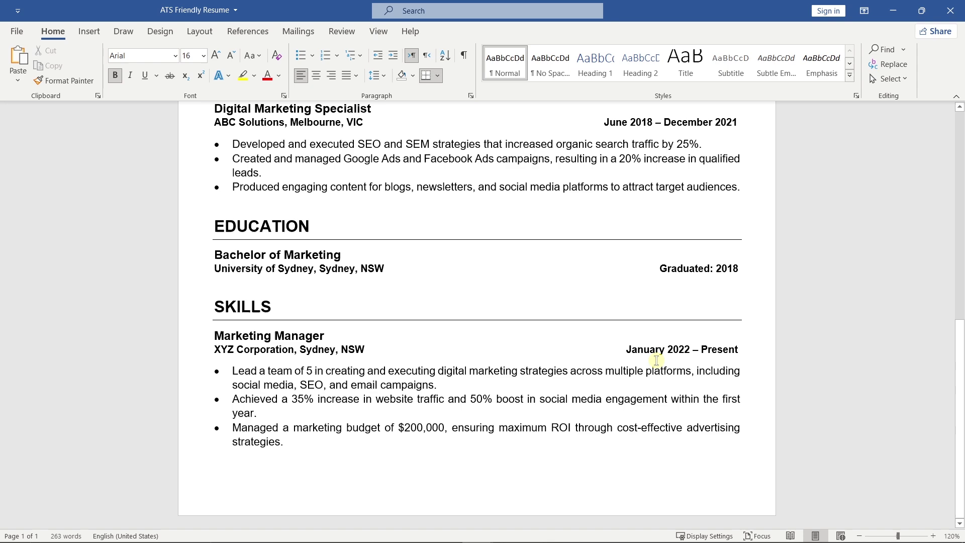
left_click_drag(697, 348, 215, 334)
key("BackSpace")
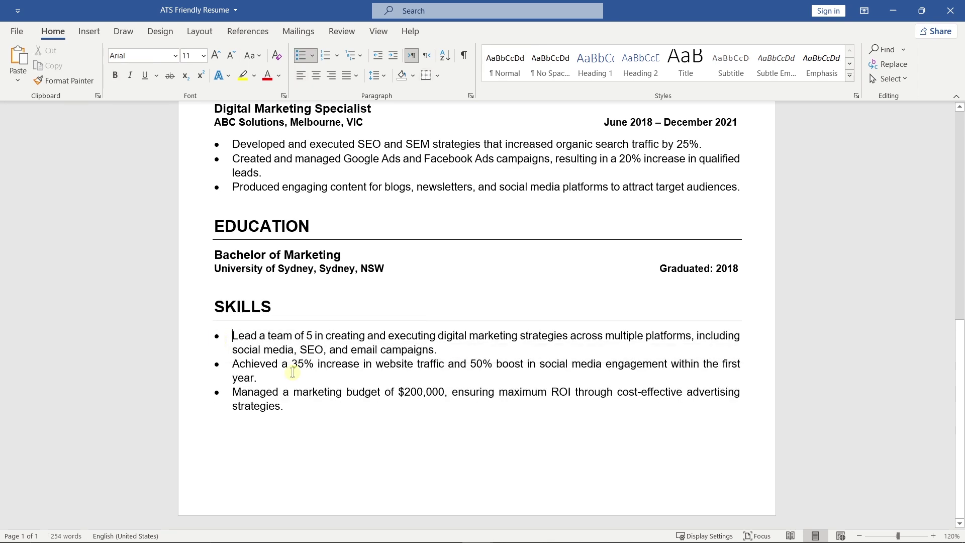
Paste the skills over the bullets as plain text and copy the experience bullet formatting onto both lines.
left_click_drag(303, 407, 242, 336)
right_click(242, 336)
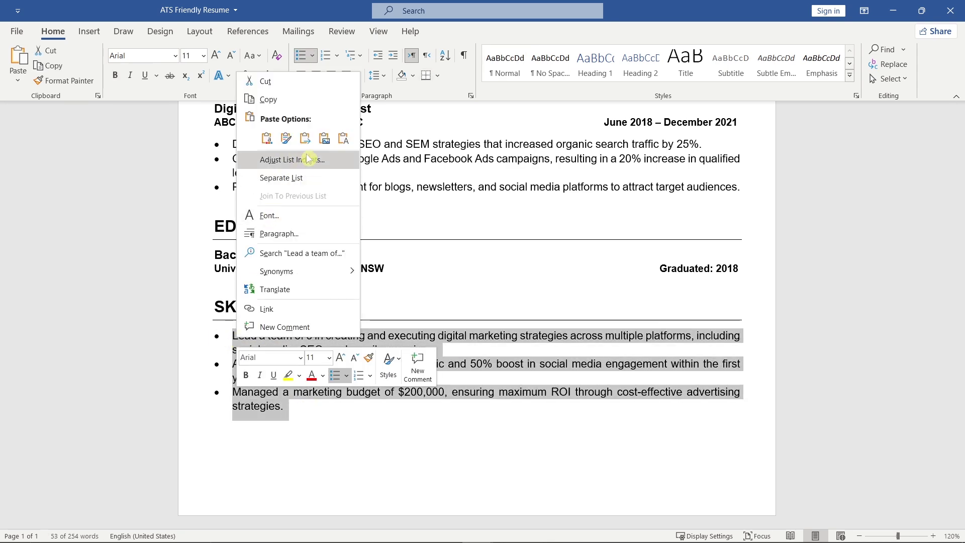
left_click(343, 138)
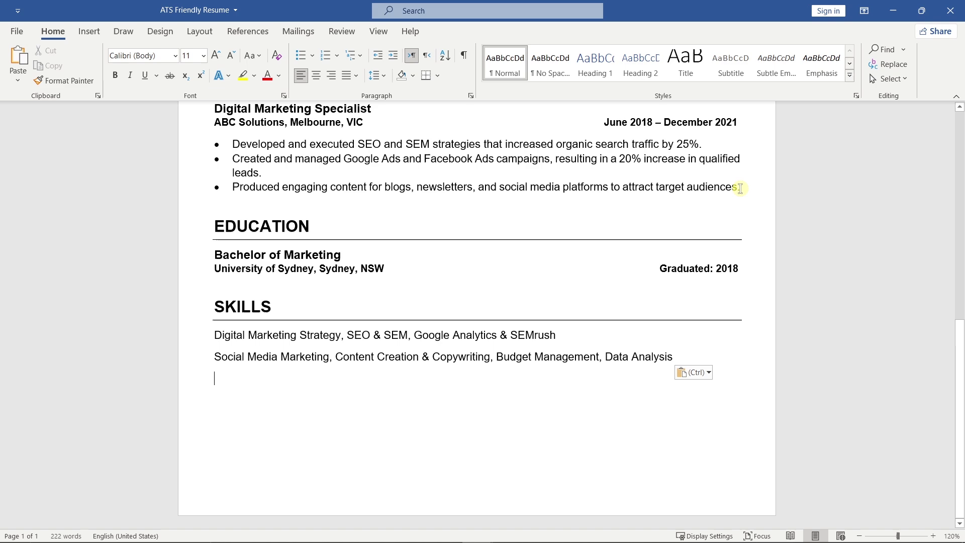
left_click_drag(739, 187, 259, 151)
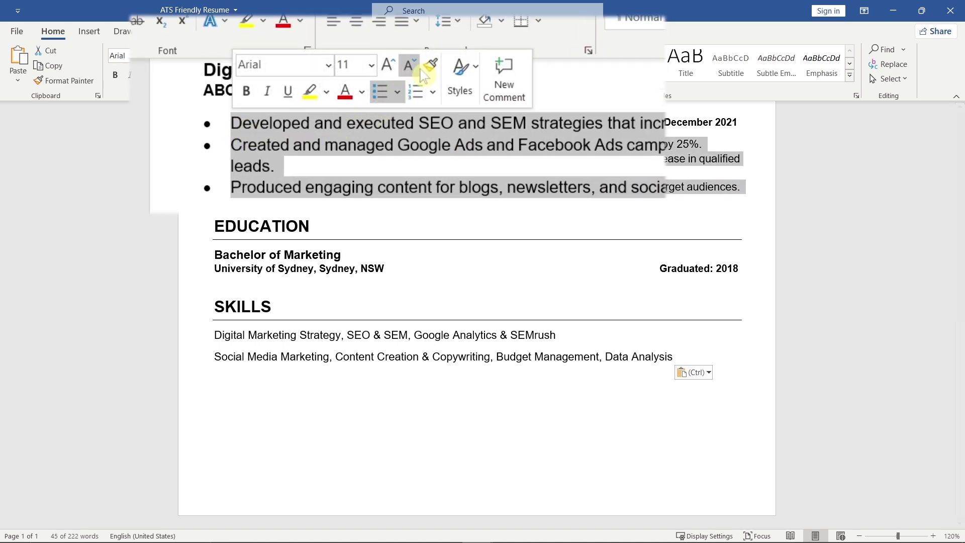
left_click(64, 81)
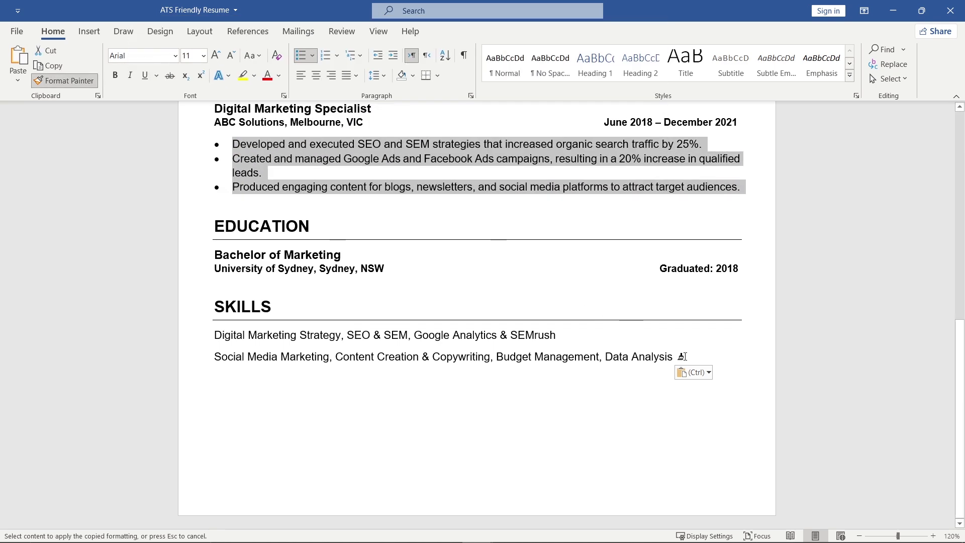
left_click_drag(682, 356, 211, 334)
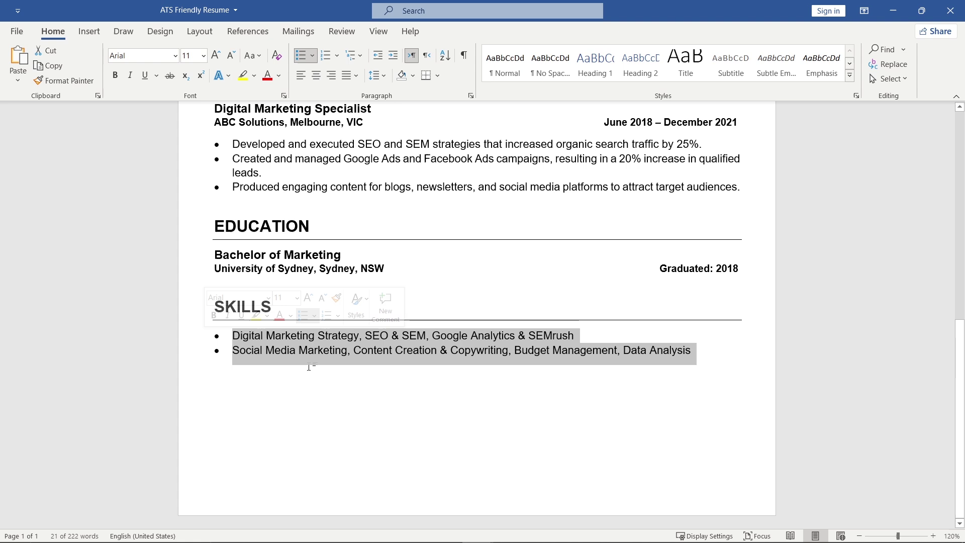
Remove the extra space after the SKILLS paragraphs.
left_click_drag(693, 350, 220, 306)
key("ctrl+c")
left_click(695, 357)
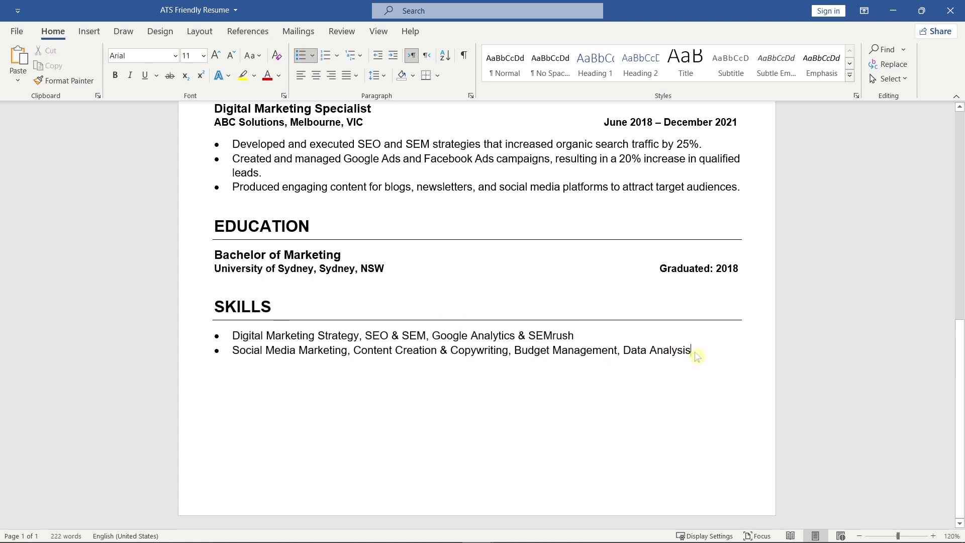
left_click(377, 74)
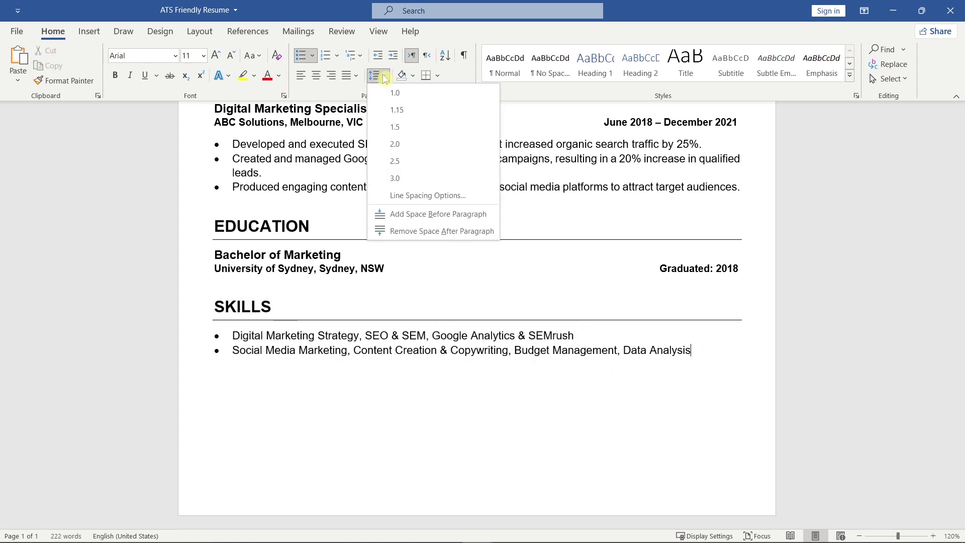
left_click(497, 232)
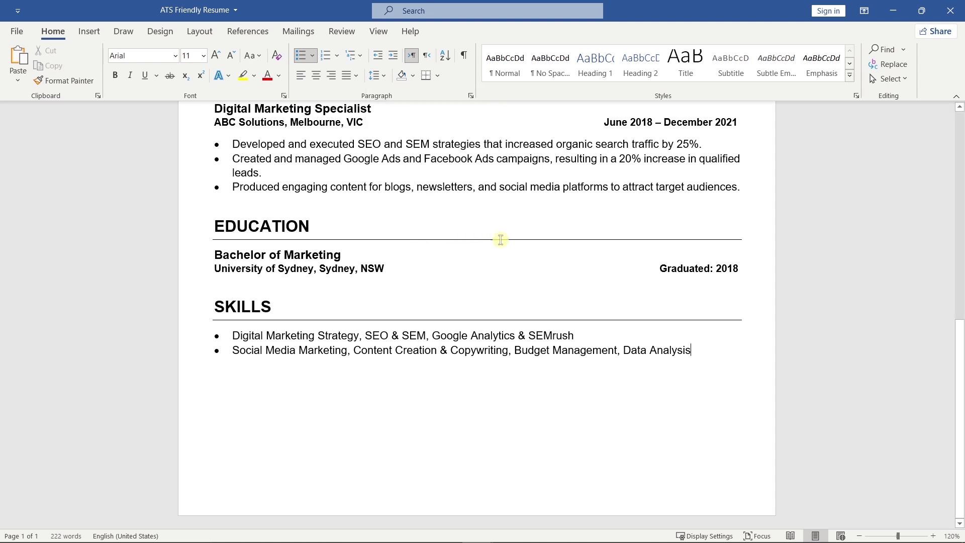
Paste a copy of the SKILLS section below it and clear its heading word.
left_click(222, 369)
key("ctrl+v")
double_click(246, 398)
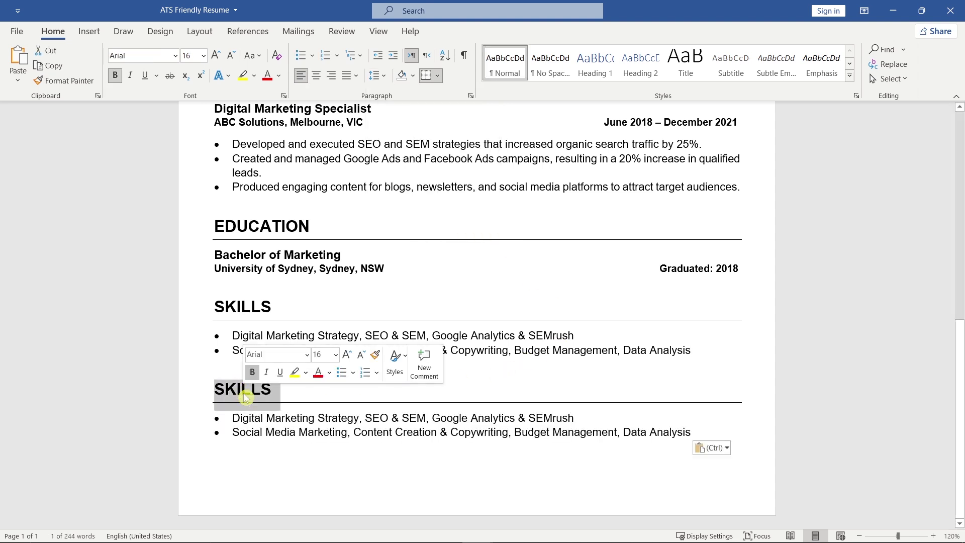
key("Delete")
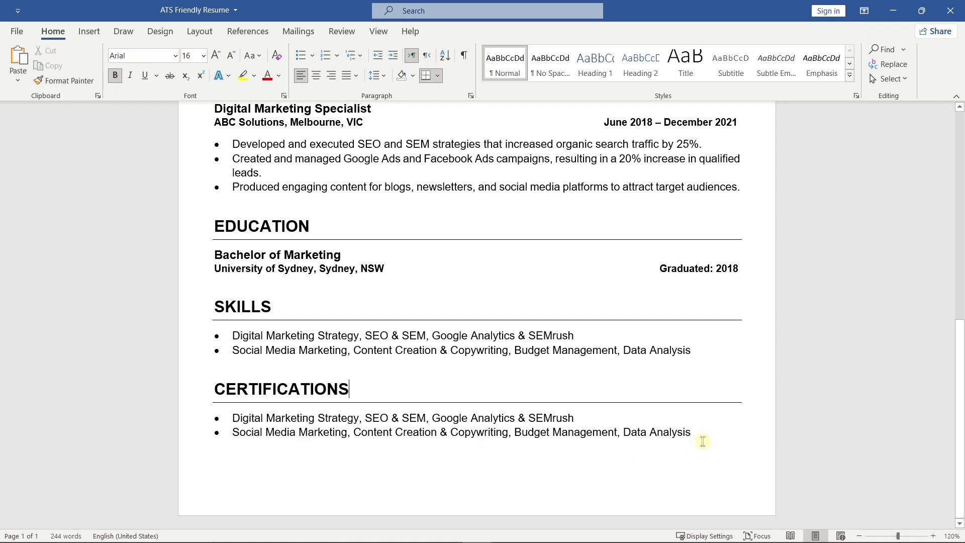
Replace the copied bullets with the certifications, starting with Google Analytics Certified, and save.
left_click_drag(699, 433, 236, 420)
type("Dig")
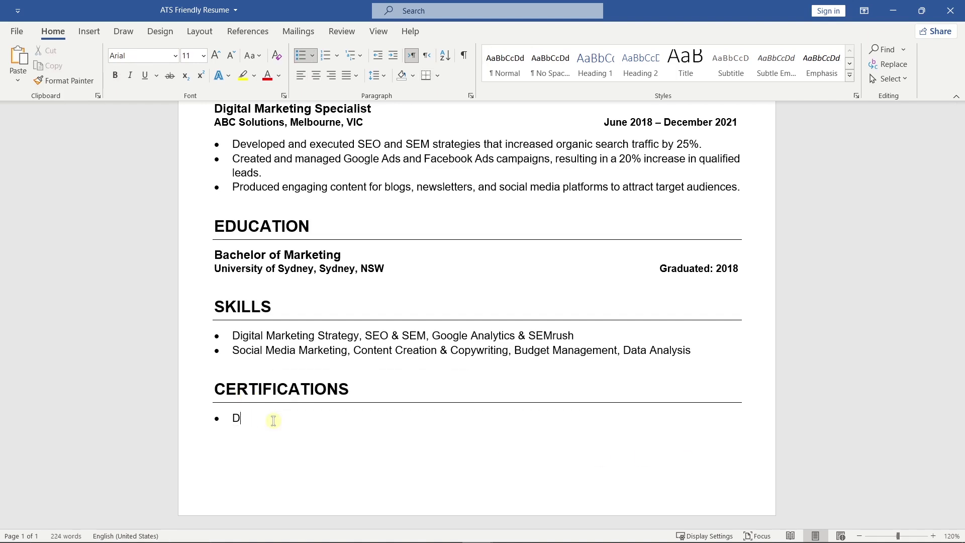
key("BackSpace")
type("Google Analytics Certified")
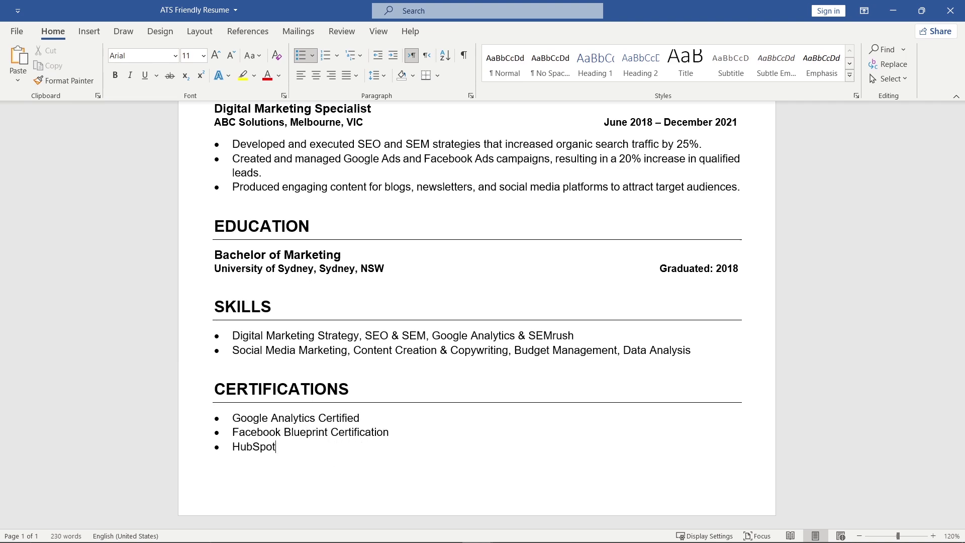
key("ctrl+s")
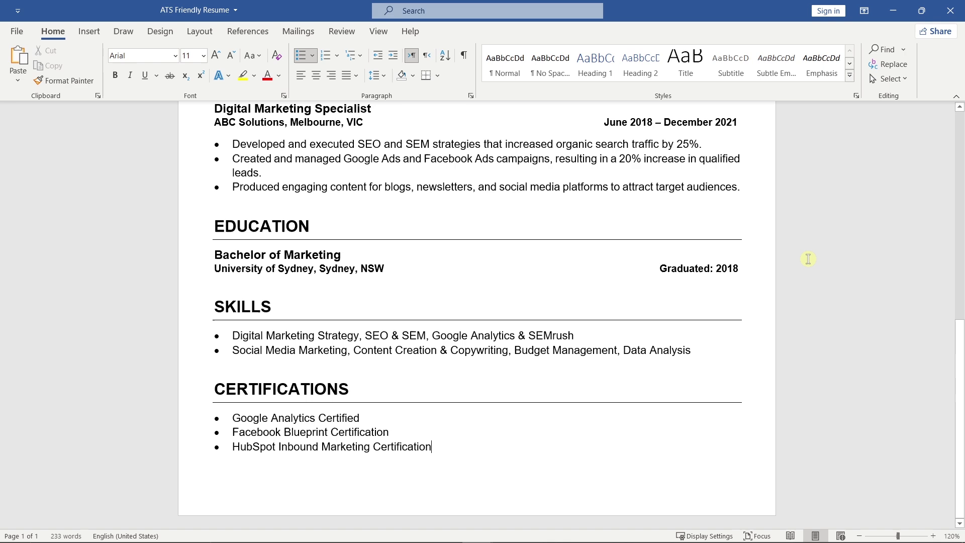
Apply 1.15 line spacing to all text on the resume page, then deselect it.
scroll(807, 258, "down", 7)
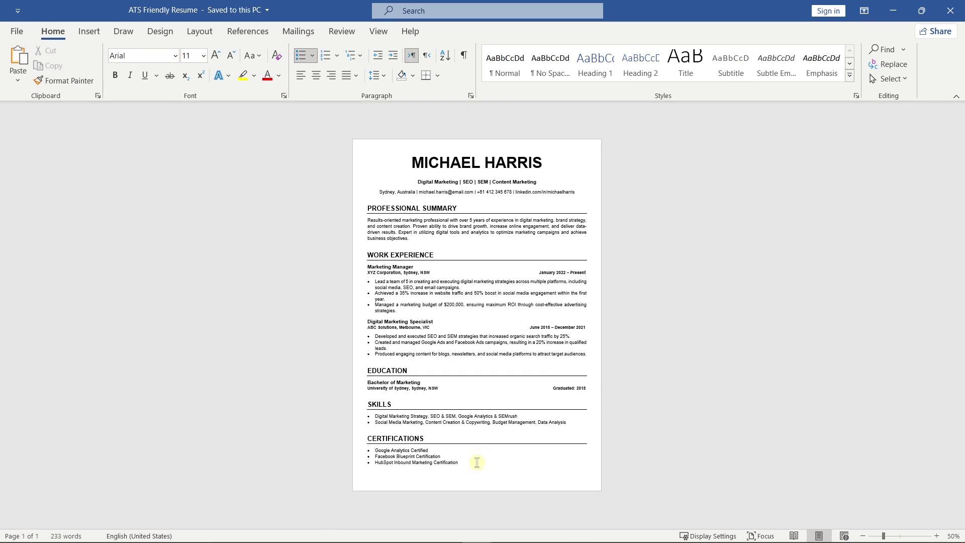
left_click_drag(477, 462, 400, 163)
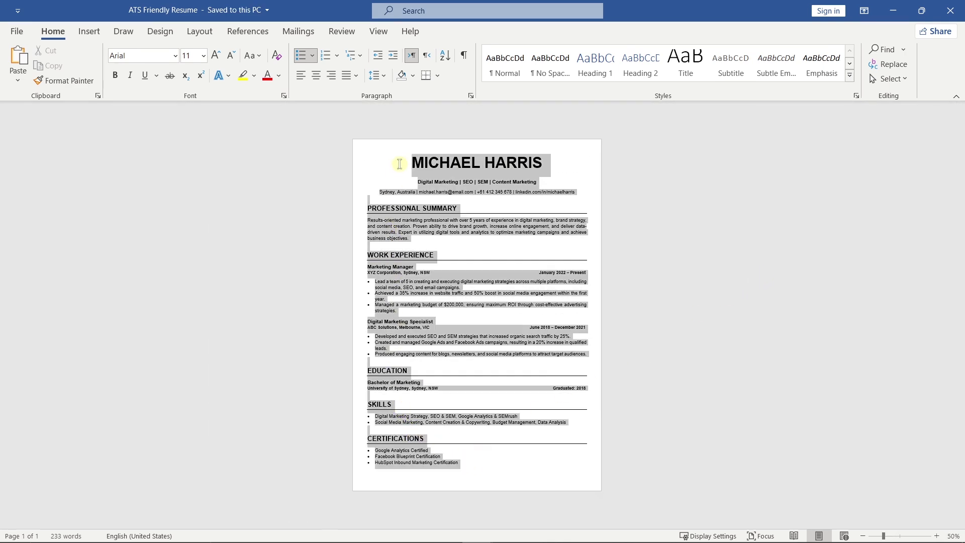
left_click(387, 77)
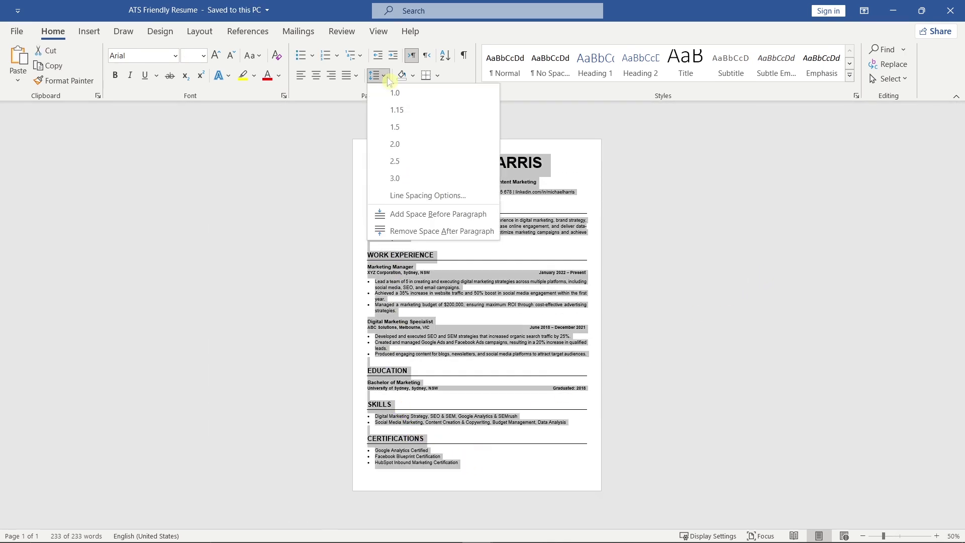
left_click(426, 106)
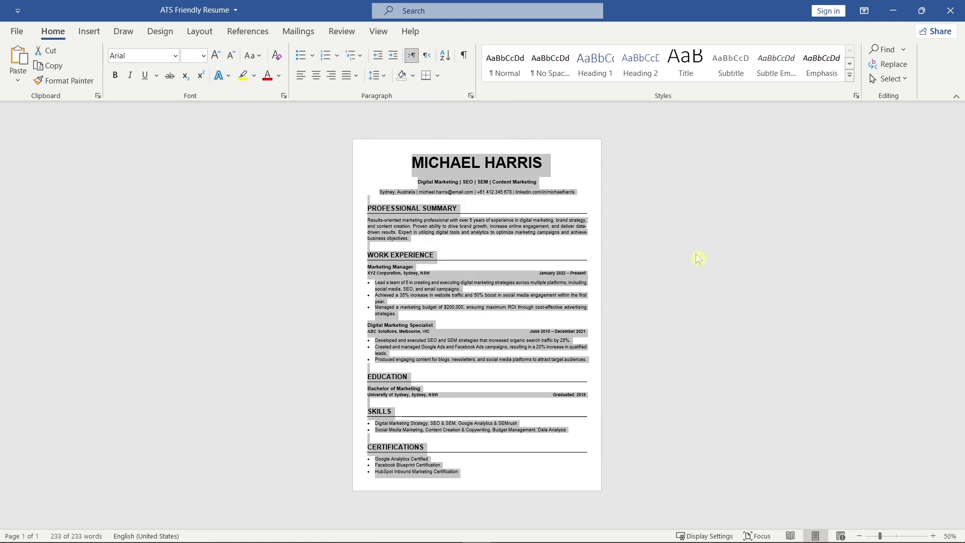
left_click(711, 264)
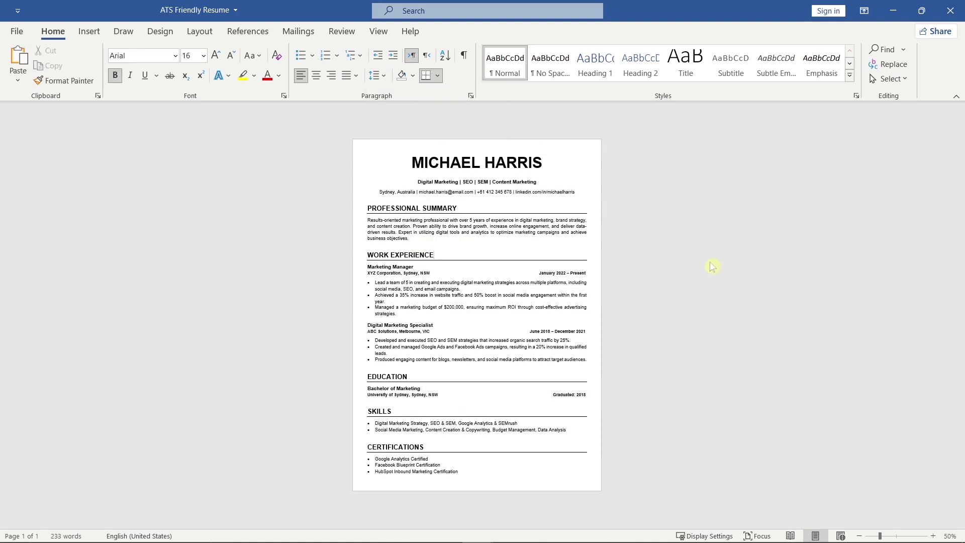